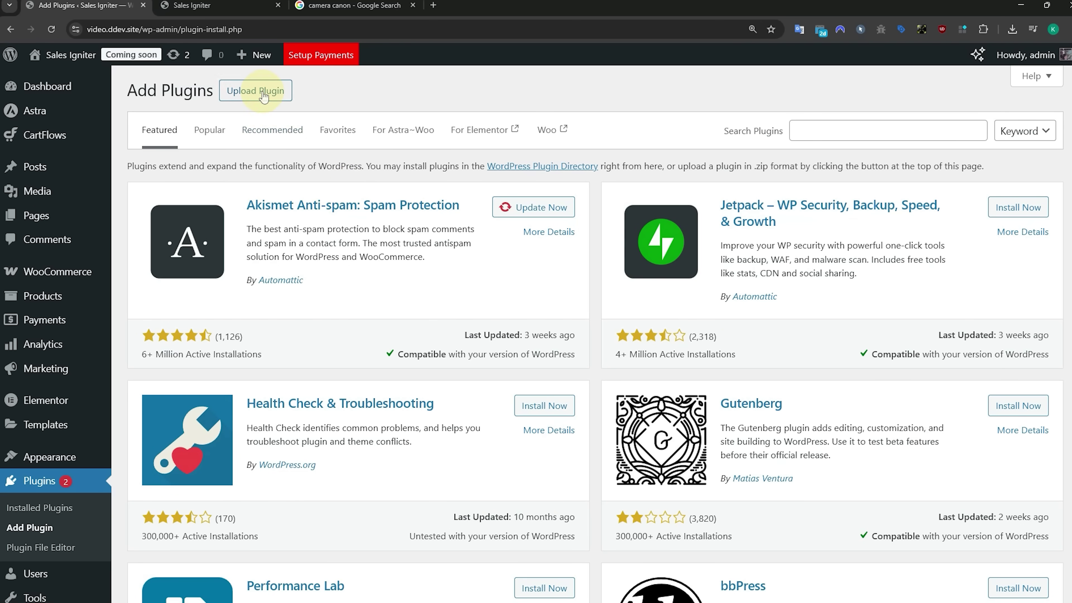
Step: Upload, install and activate the plugin from sibooking-1.0.46.zip
{"action": "left_click", "coordinate": [264, 97]}
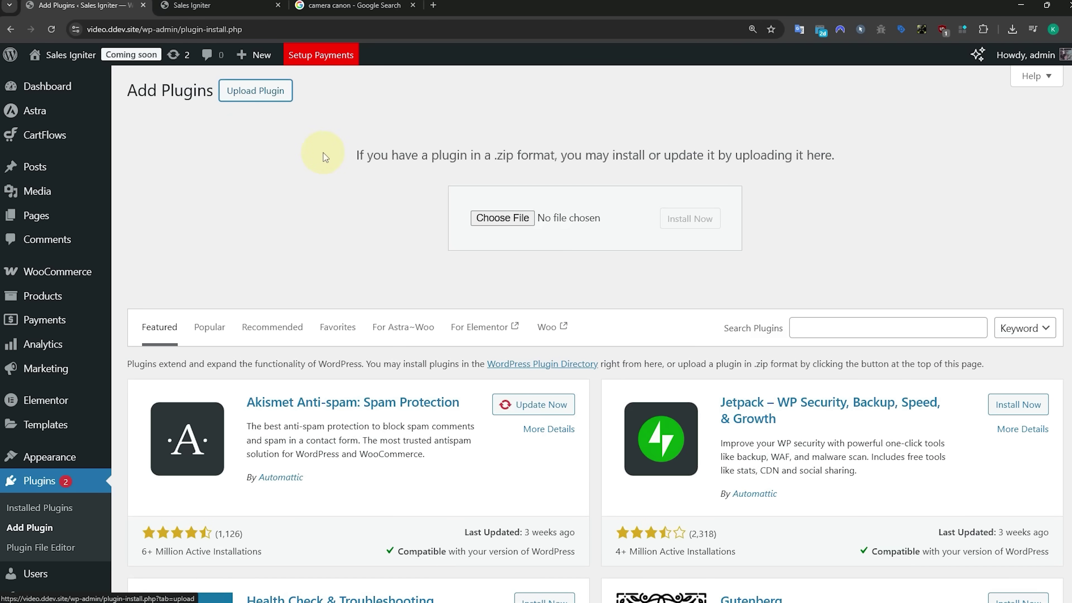
{"action": "left_click", "coordinate": [490, 219]}
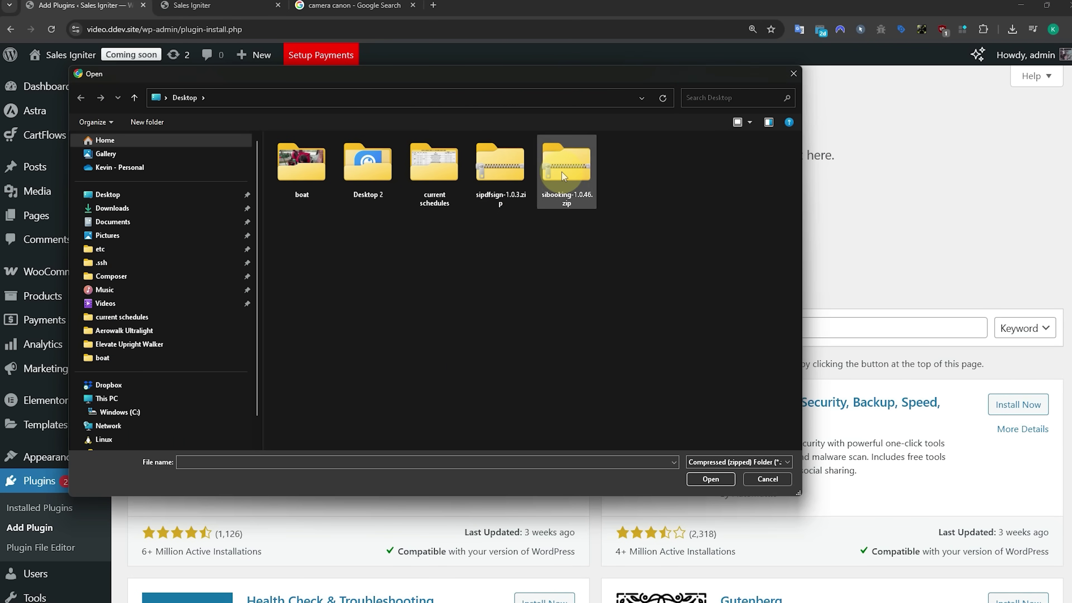
{"action": "double_click", "coordinate": [562, 172]}
{"action": "left_click", "coordinate": [690, 218]}
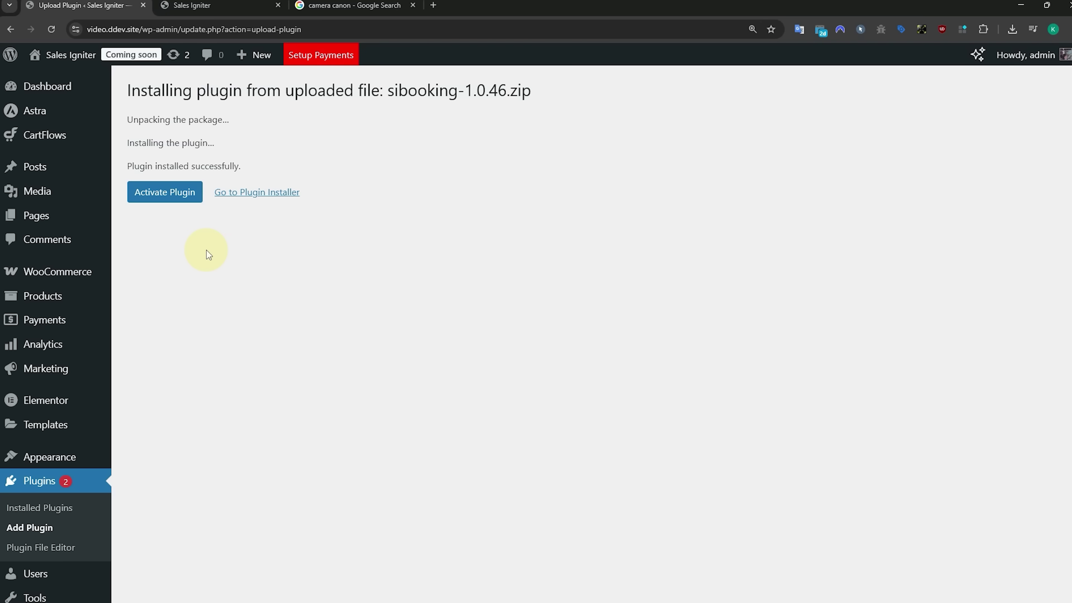
{"action": "left_click", "coordinate": [165, 191]}
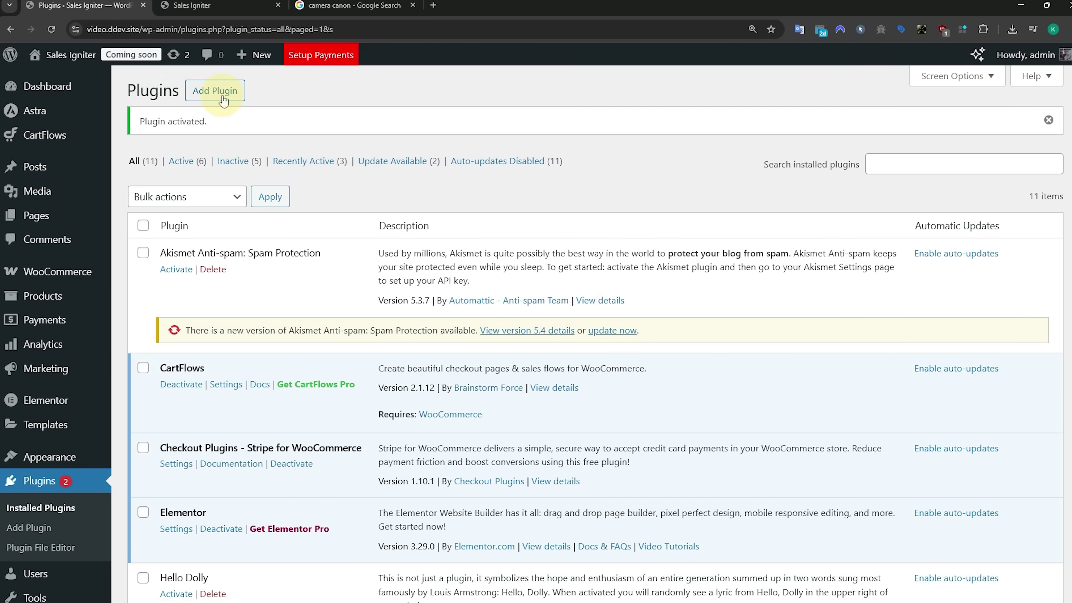
Step: Add another plugin by uploading sipdfsign-1.0.3.zip, then install and activate it
{"action": "left_click", "coordinate": [224, 97]}
{"action": "left_click", "coordinate": [257, 91]}
{"action": "left_click", "coordinate": [488, 213]}
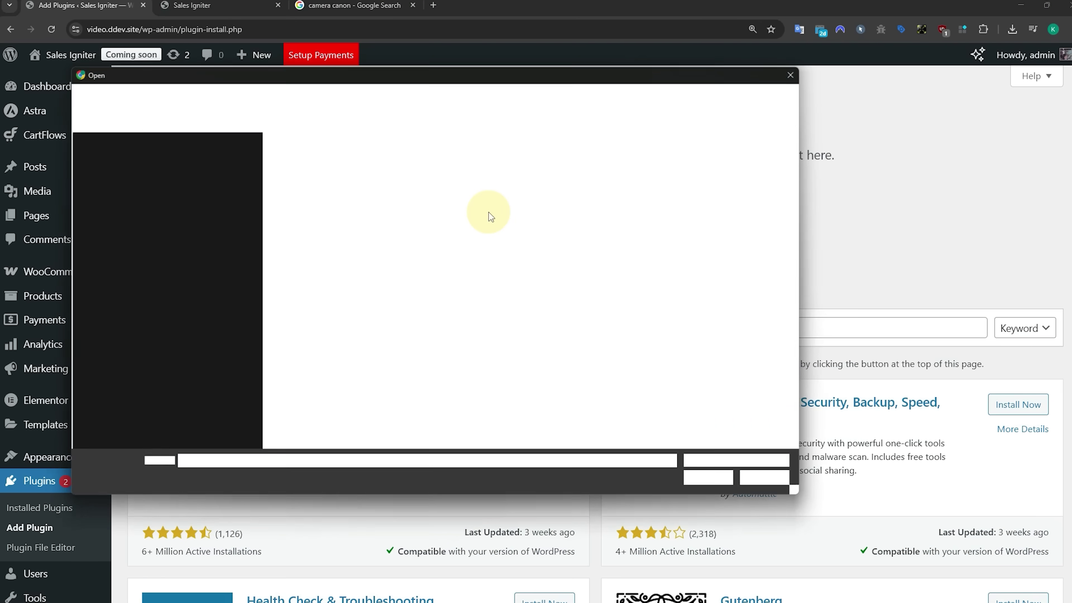
{"action": "double_click", "coordinate": [490, 166]}
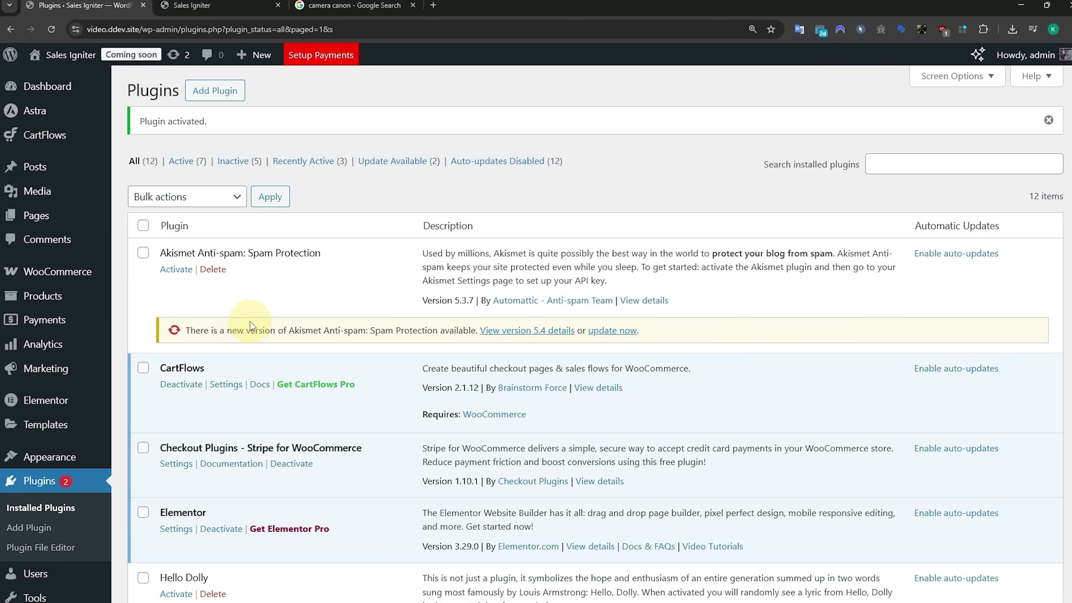
Step: Add a new product category named Cameras
{"action": "mouse_move", "coordinate": [84, 298]}
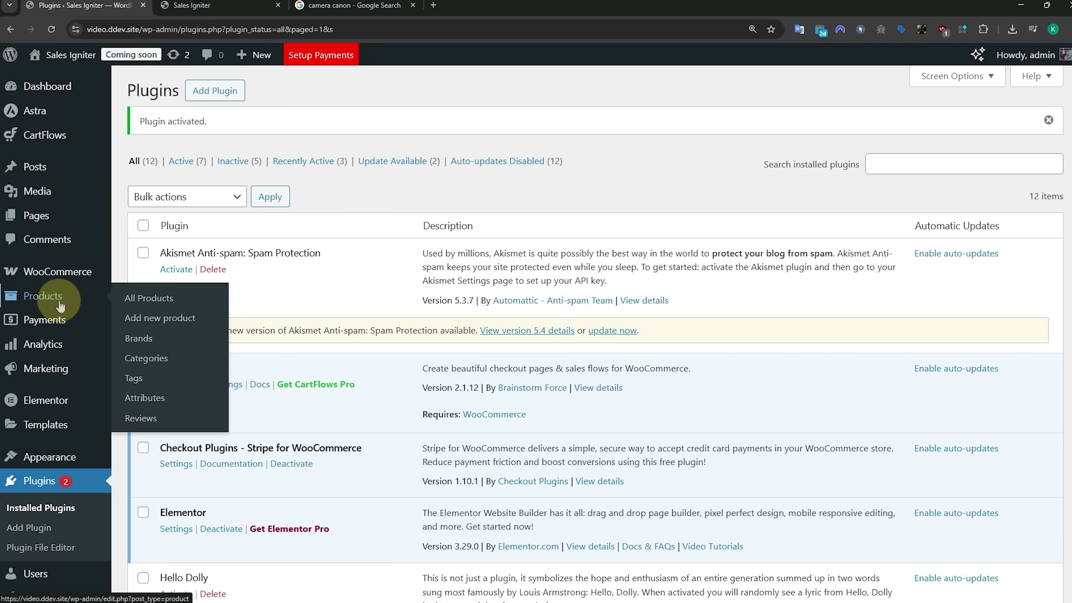
{"action": "left_click", "coordinate": [159, 360]}
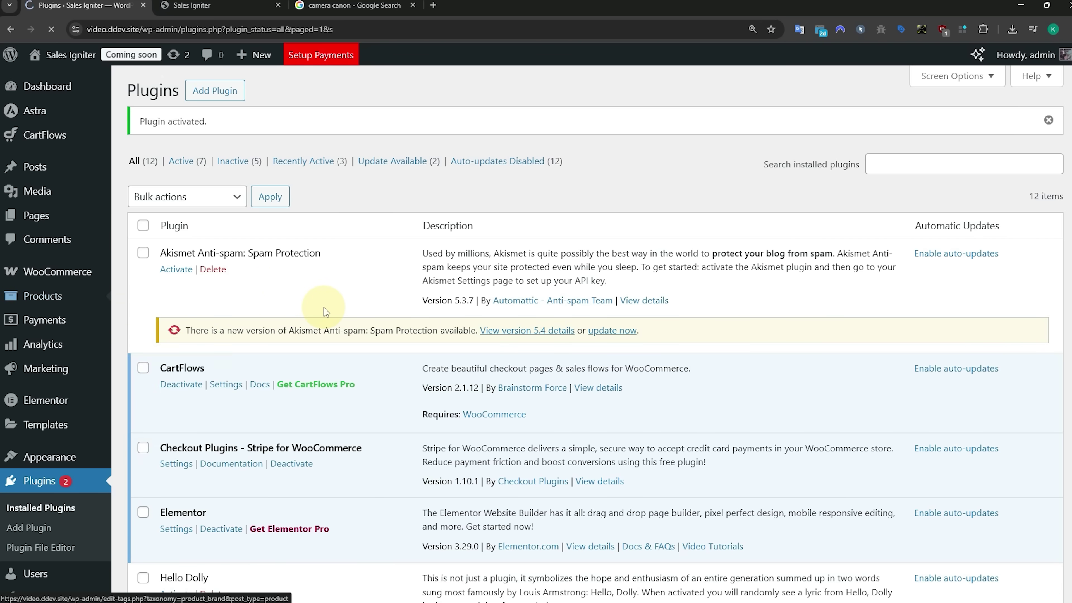
{"action": "type", "text": "Cameras"}
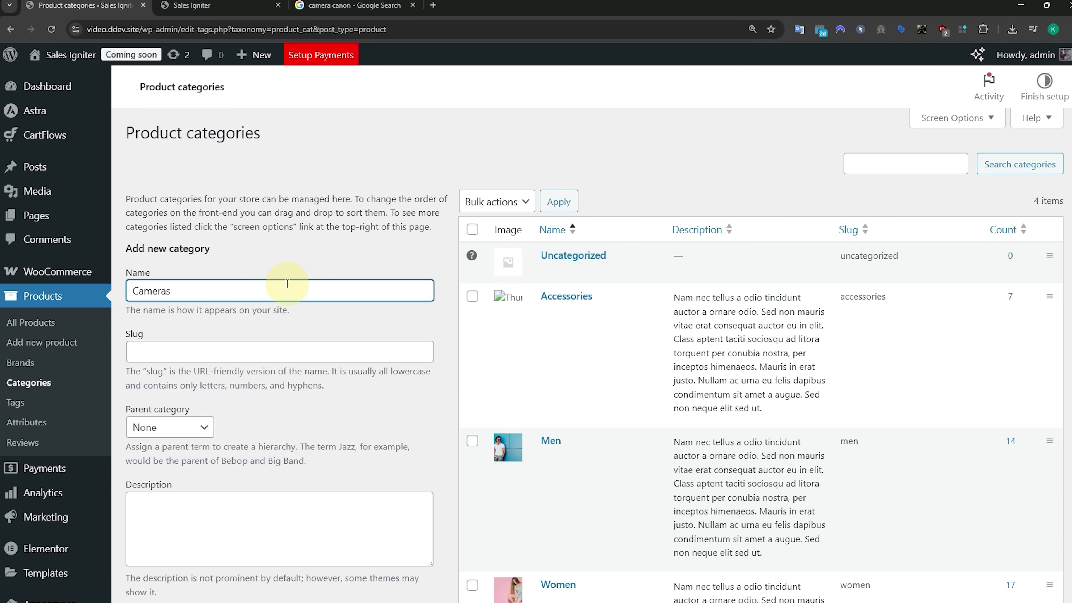
{"action": "scroll", "coordinate": [245, 359], "scroll_direction": "down", "scroll_amount": 4}
{"action": "left_click", "coordinate": [171, 565]}
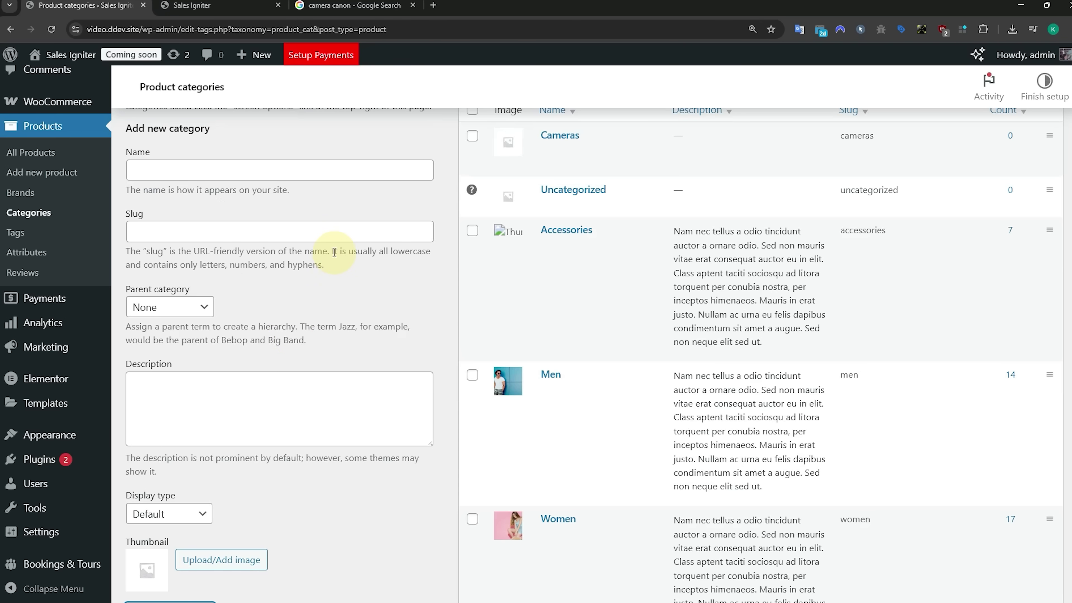
Step: Open the site's menu editor and make Product categories available through its screen options
{"action": "scroll", "coordinate": [334, 252], "scroll_direction": "up", "scroll_amount": 4}
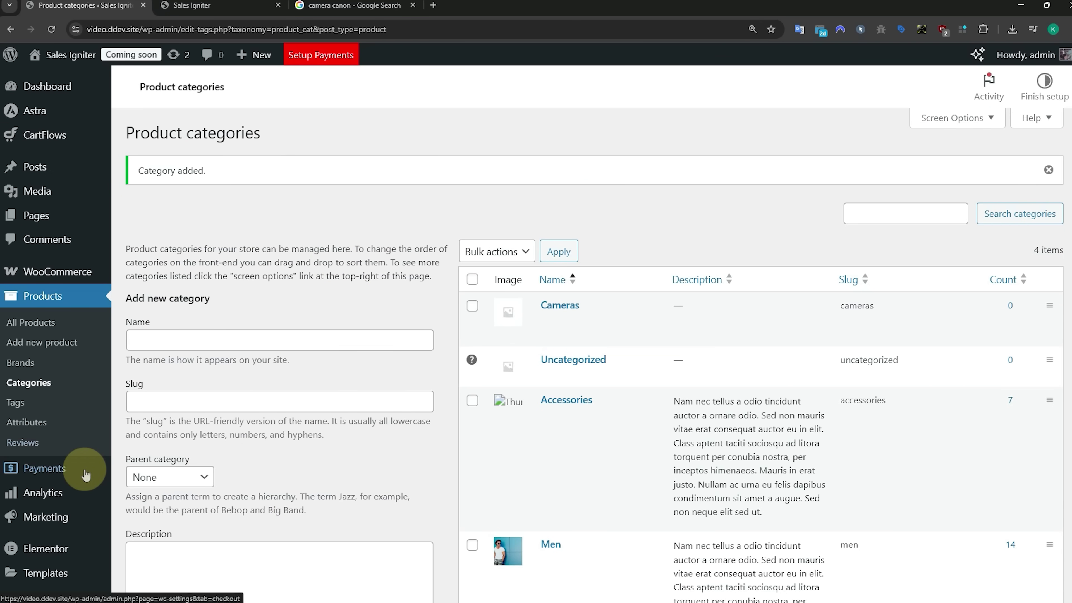
{"action": "scroll", "coordinate": [62, 480], "scroll_direction": "down", "scroll_amount": 1}
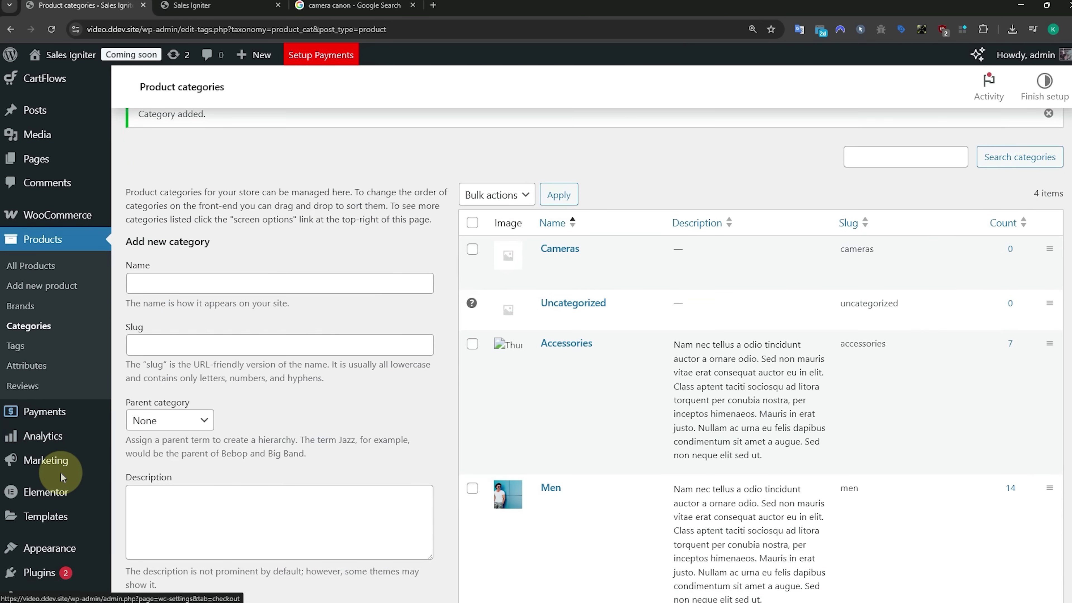
{"action": "mouse_move", "coordinate": [72, 548]}
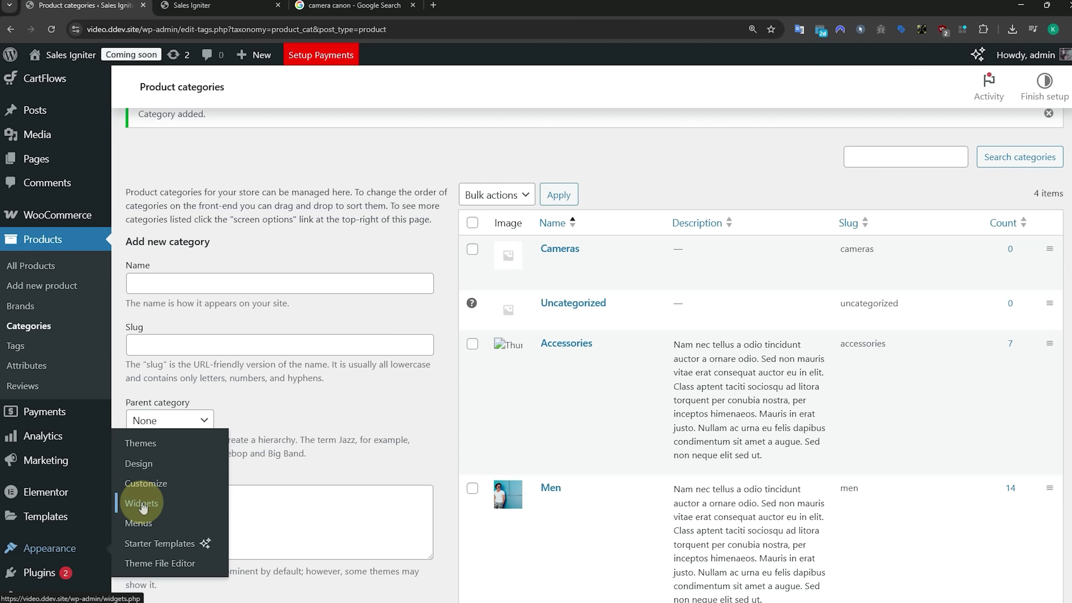
{"action": "left_click", "coordinate": [139, 523]}
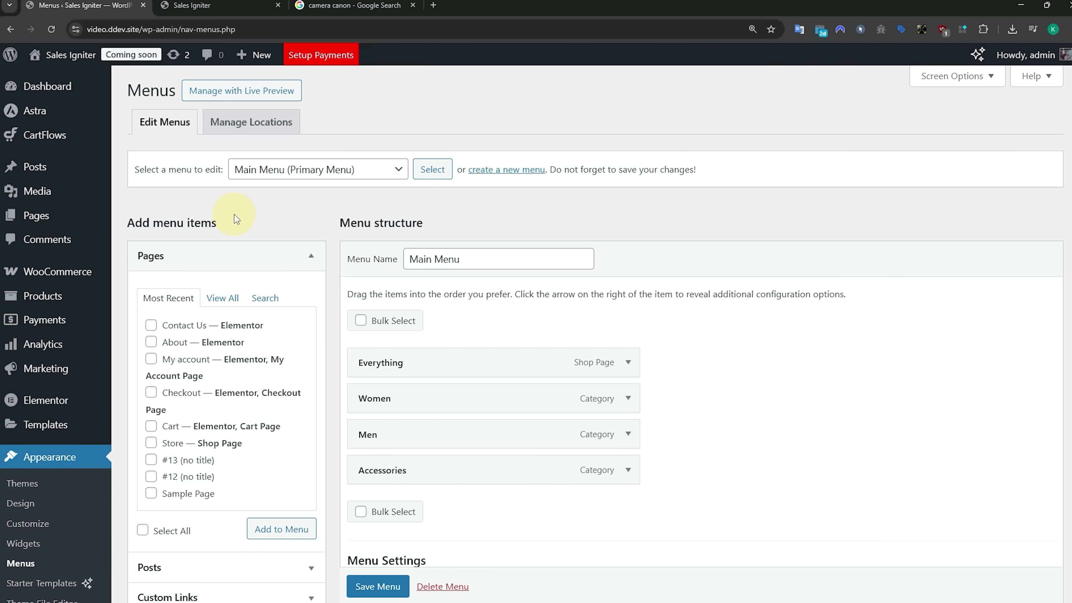
{"action": "left_click", "coordinate": [277, 179]}
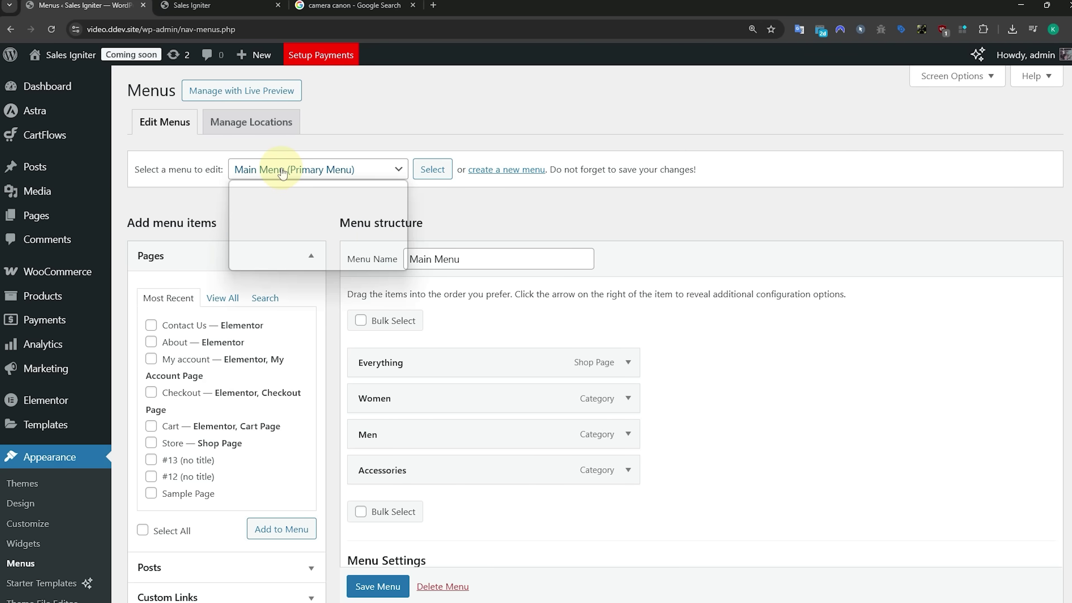
{"action": "left_click", "coordinate": [523, 228]}
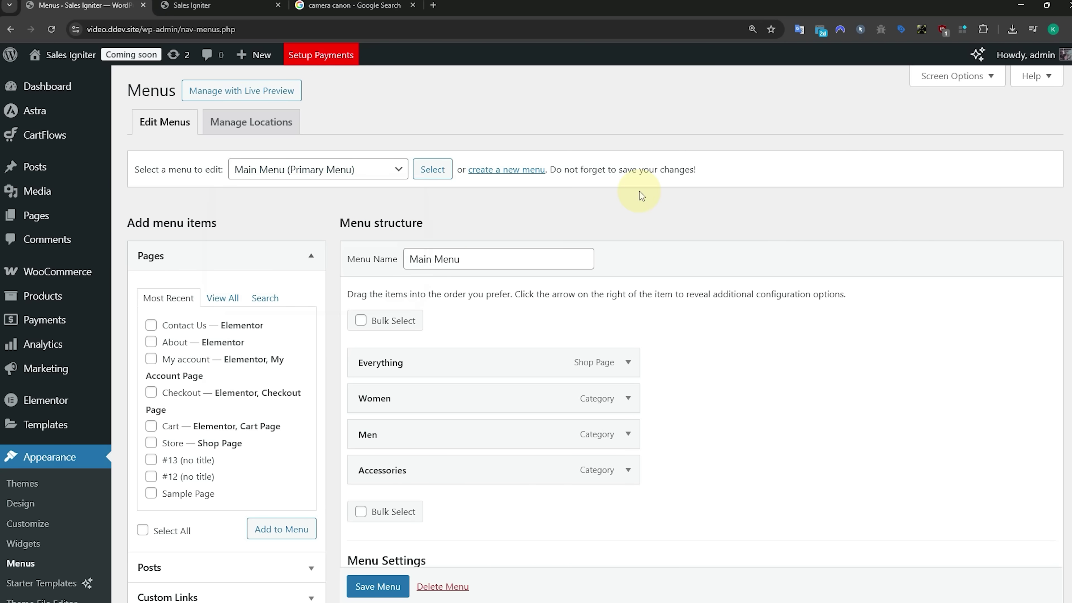
{"action": "left_click", "coordinate": [941, 75]}
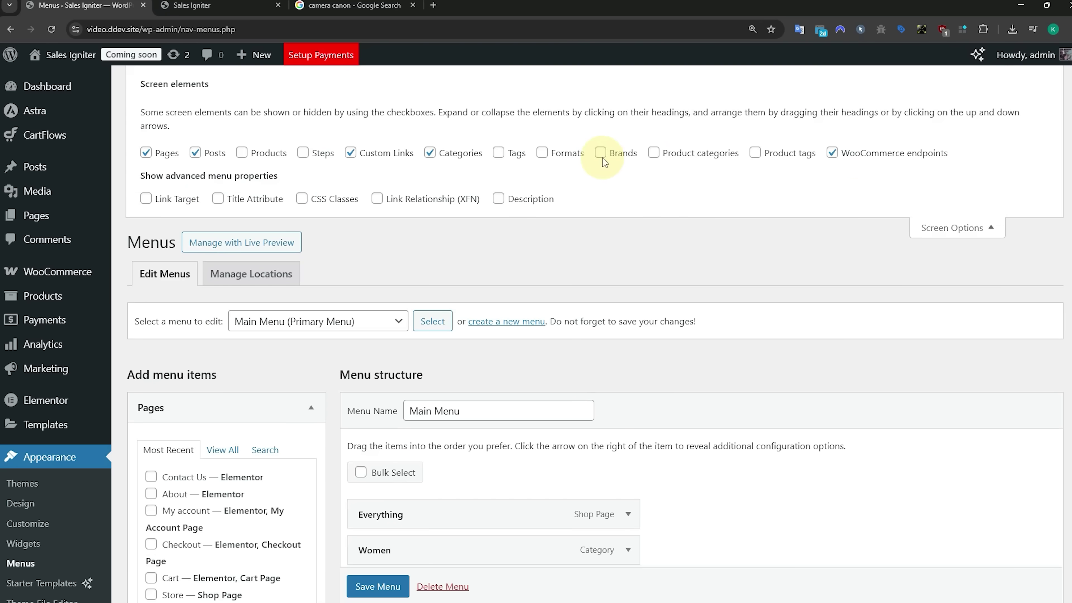
{"action": "left_click", "coordinate": [654, 154]}
{"action": "left_click", "coordinate": [936, 220]}
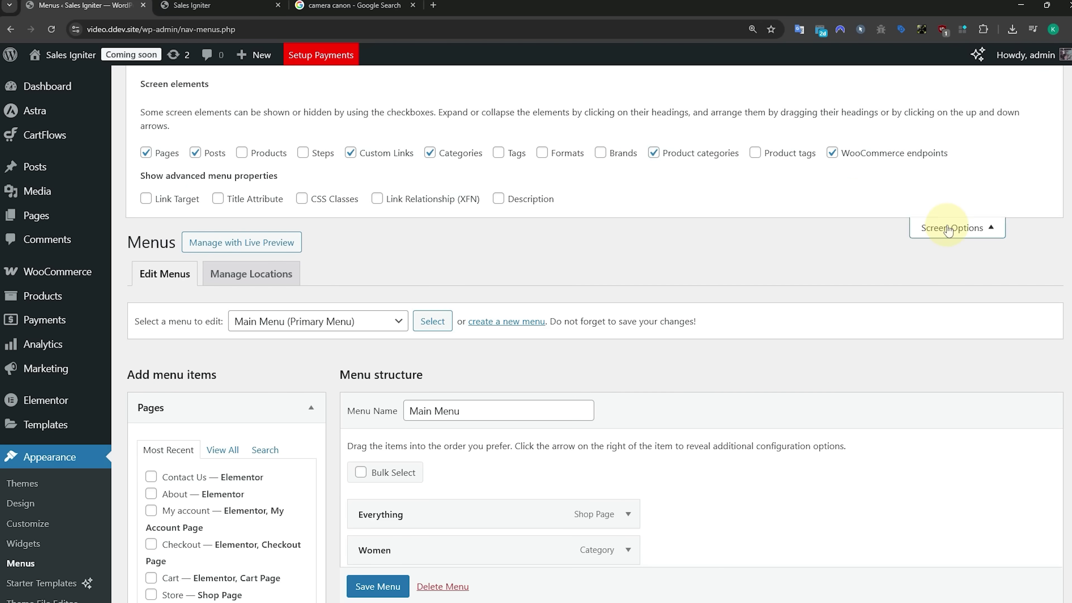
Step: Add the Cameras product category to the Main Menu and save the menu
{"action": "scroll", "coordinate": [208, 283], "scroll_direction": "down", "scroll_amount": 4}
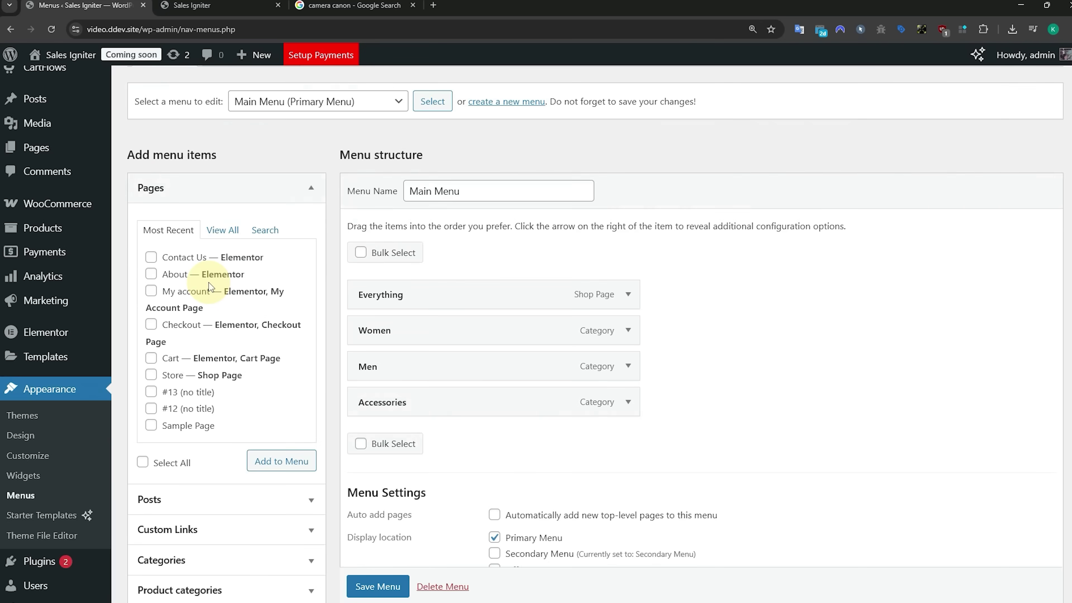
{"action": "left_click", "coordinate": [211, 488]}
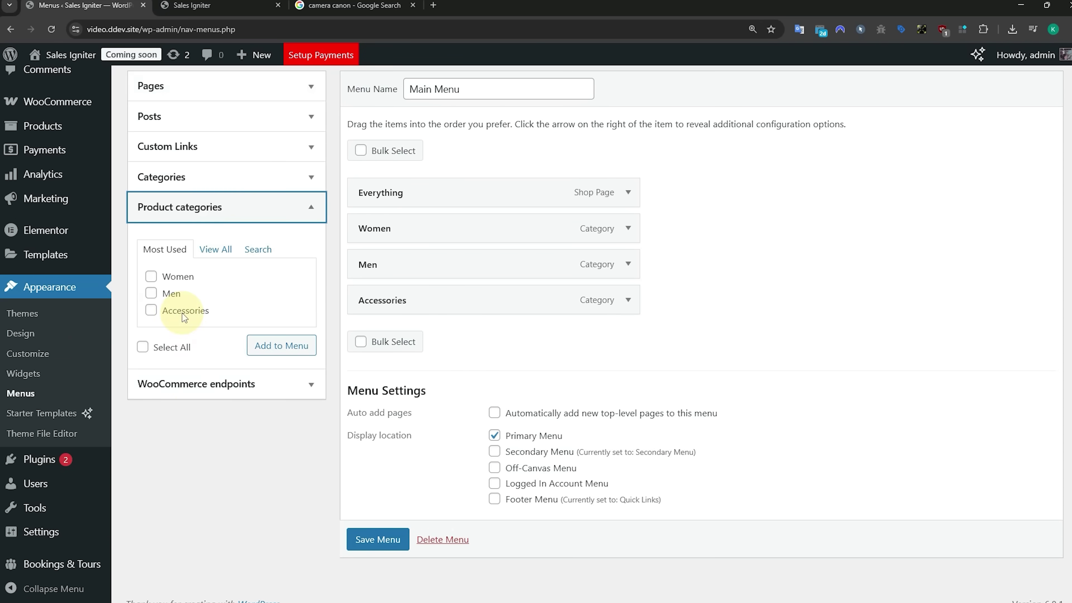
{"action": "left_click", "coordinate": [217, 250]}
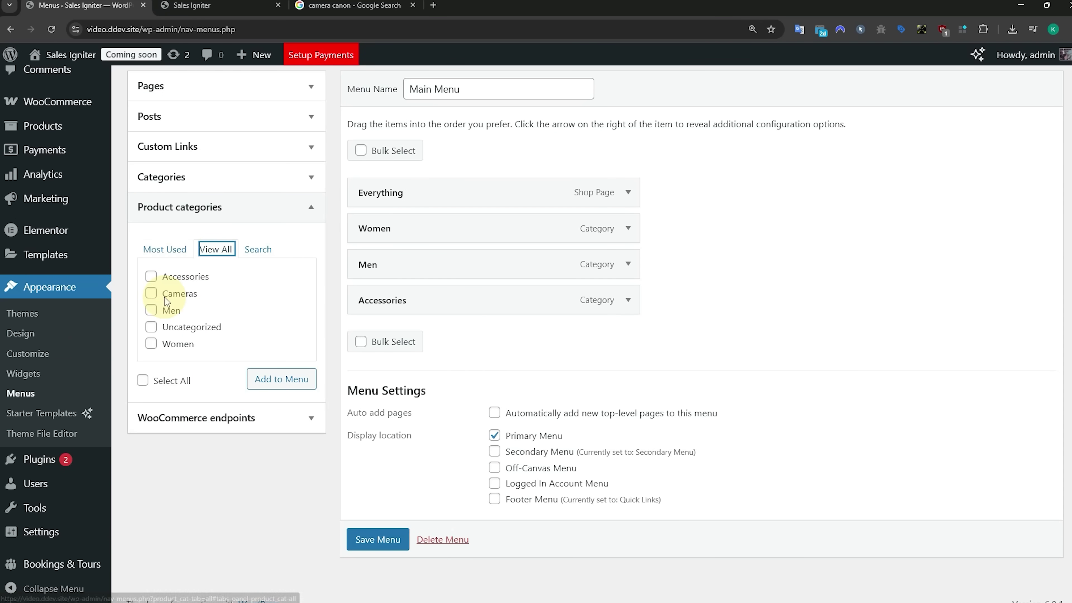
{"action": "left_click", "coordinate": [151, 294]}
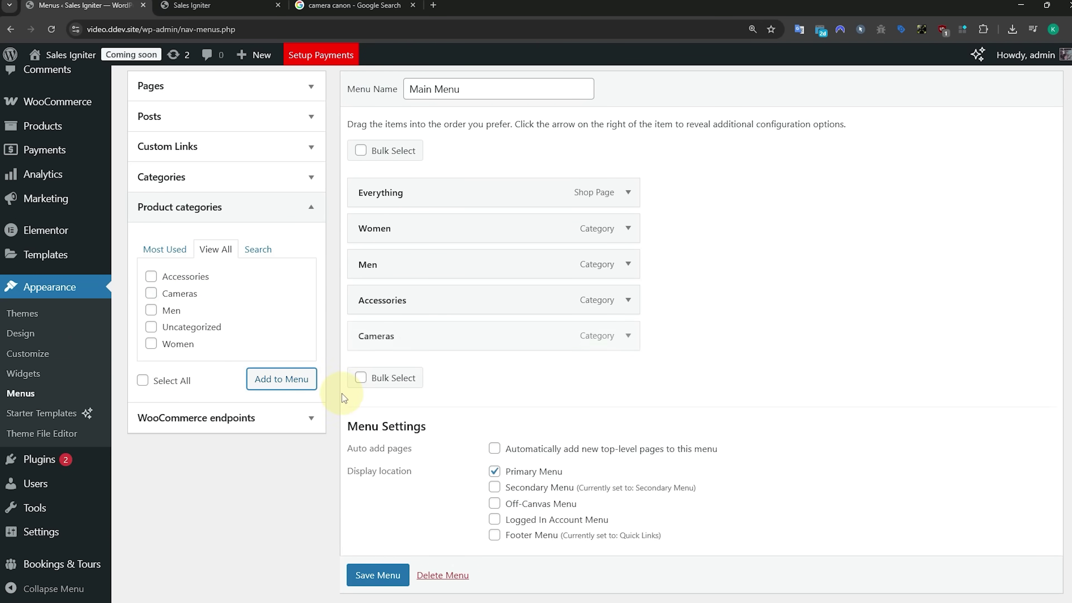
{"action": "scroll", "coordinate": [393, 507], "scroll_direction": "down", "scroll_amount": 1}
{"action": "left_click", "coordinate": [377, 542]}
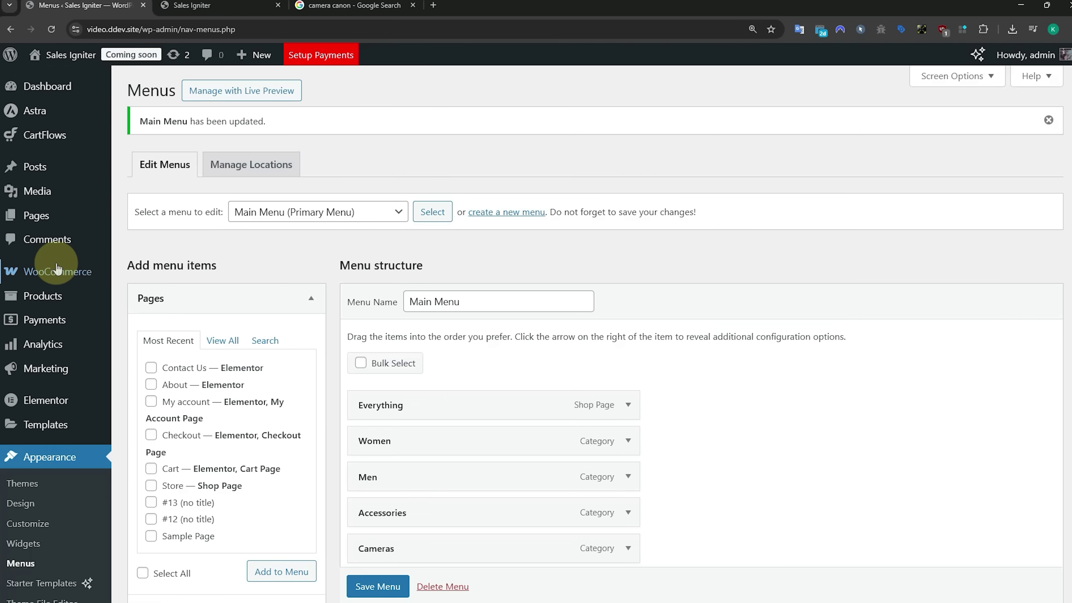
Step: Start a new product titled Canon Camera and assign it to the Cameras category
{"action": "mouse_move", "coordinate": [57, 298]}
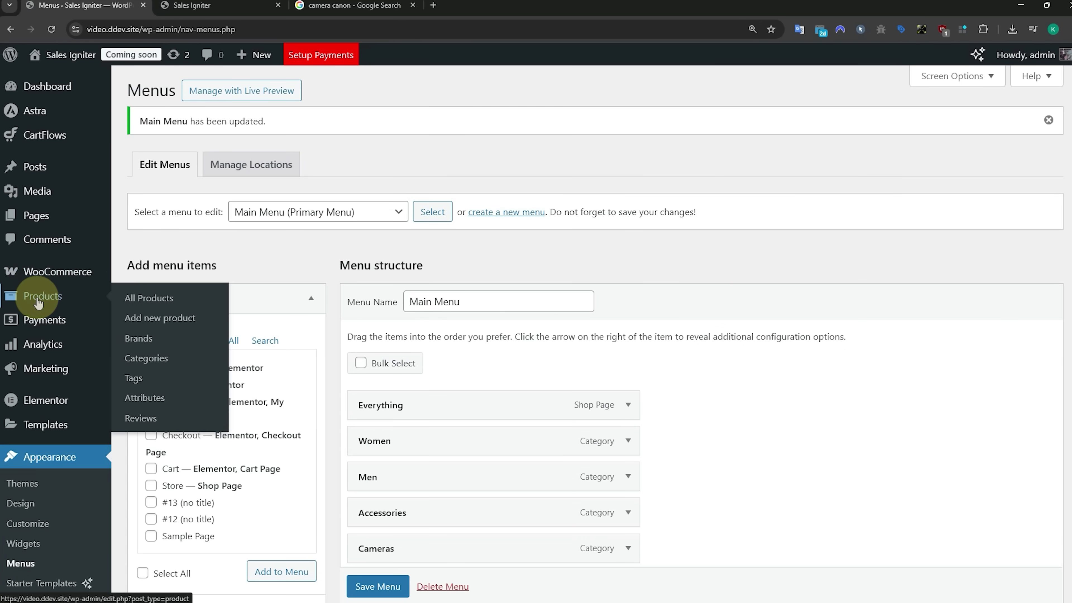
{"action": "left_click", "coordinate": [173, 314]}
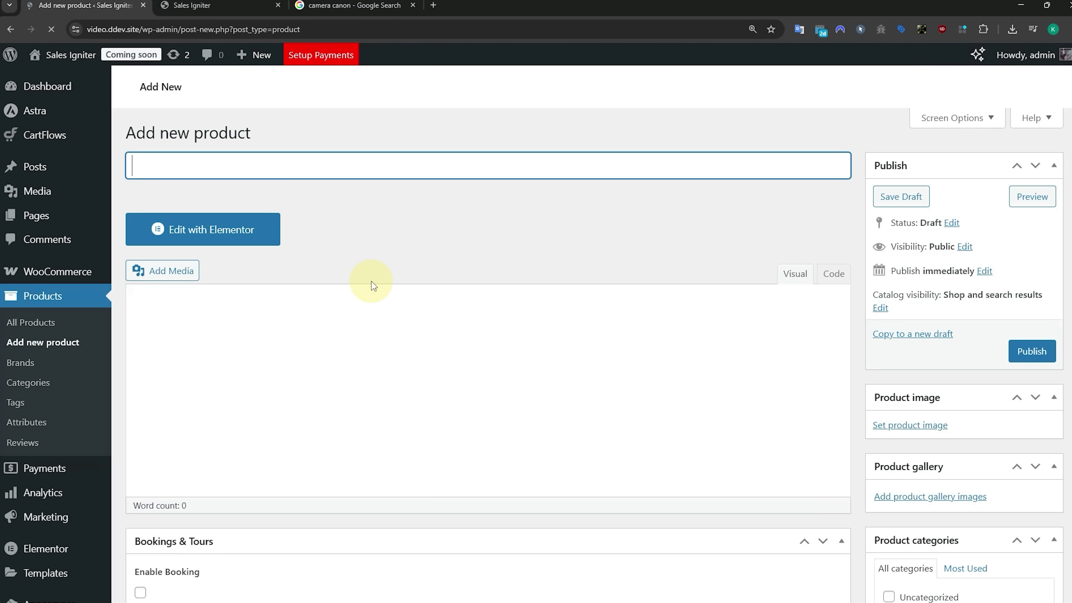
{"action": "type", "text": "Canon Camera"}
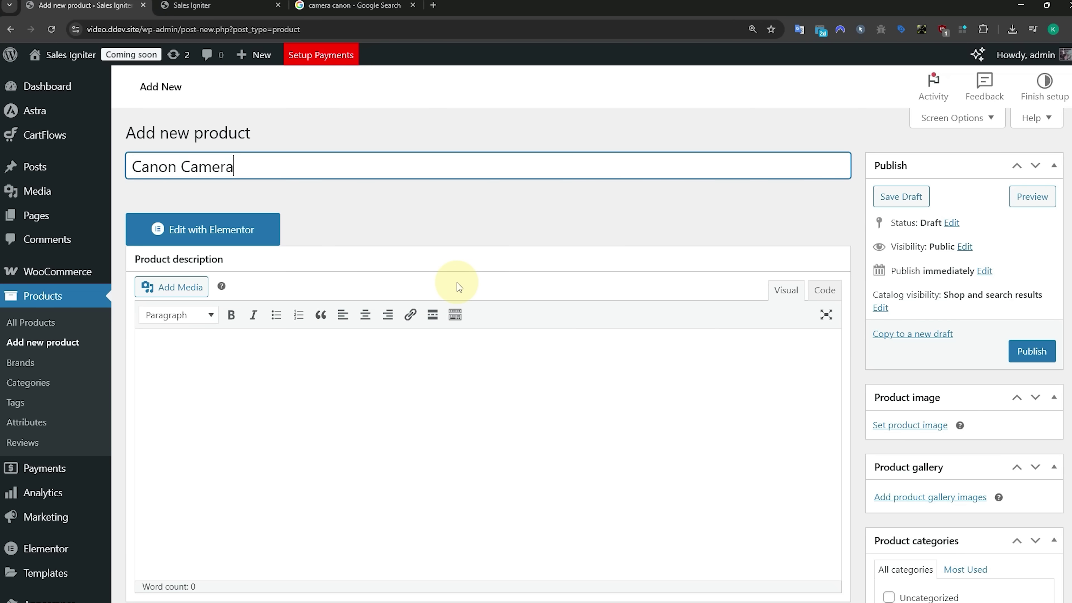
{"action": "scroll", "coordinate": [888, 344], "scroll_direction": "down", "scroll_amount": 2}
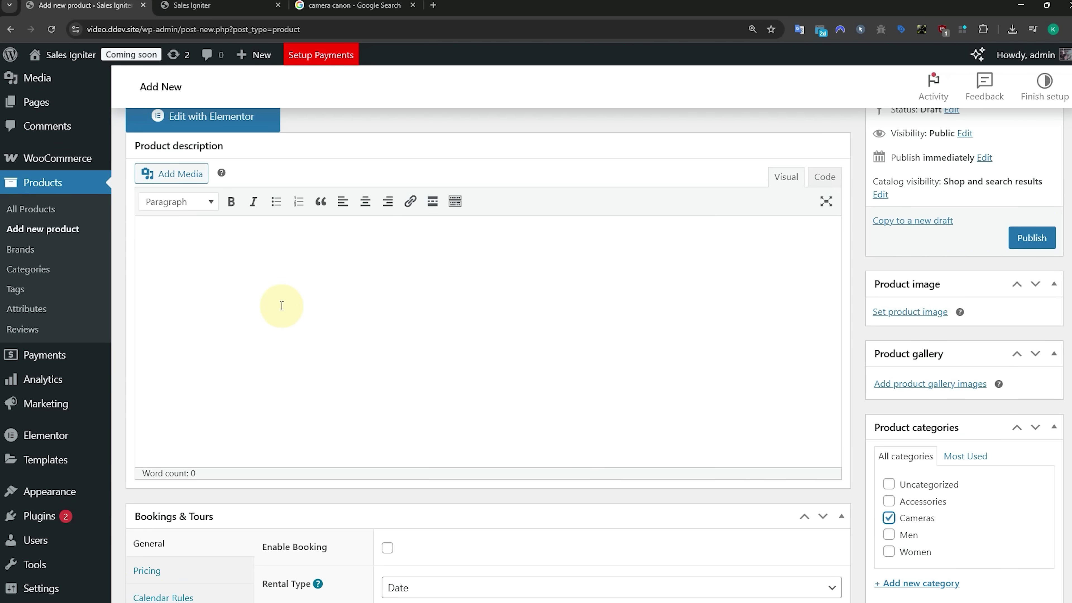
Step: Upload canon.webp and set it as the product image
{"action": "left_click", "coordinate": [911, 312]}
{"action": "left_click", "coordinate": [551, 327]}
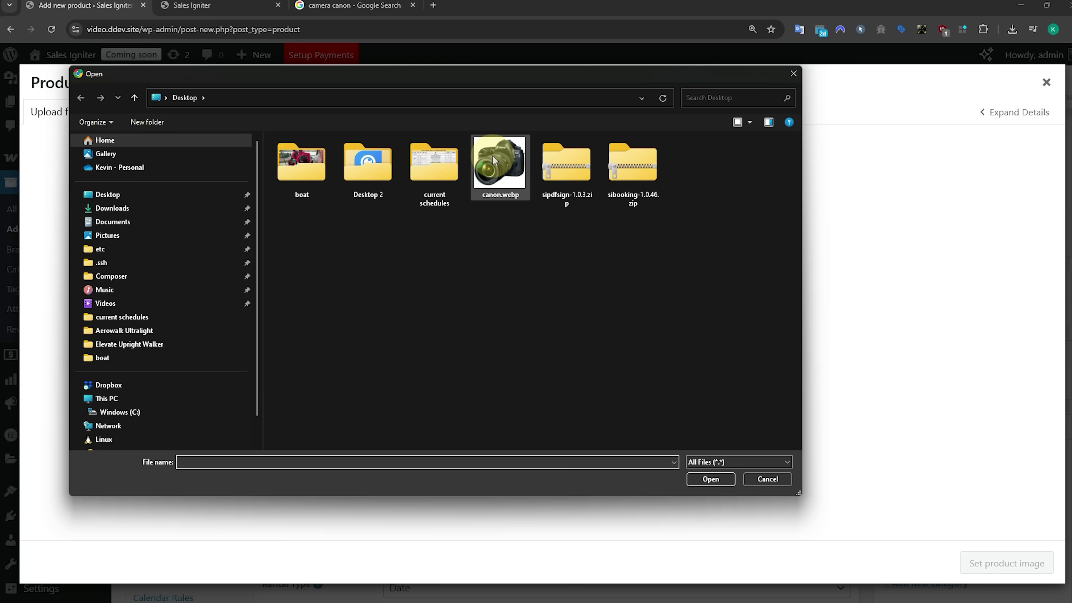
{"action": "double_click", "coordinate": [493, 156]}
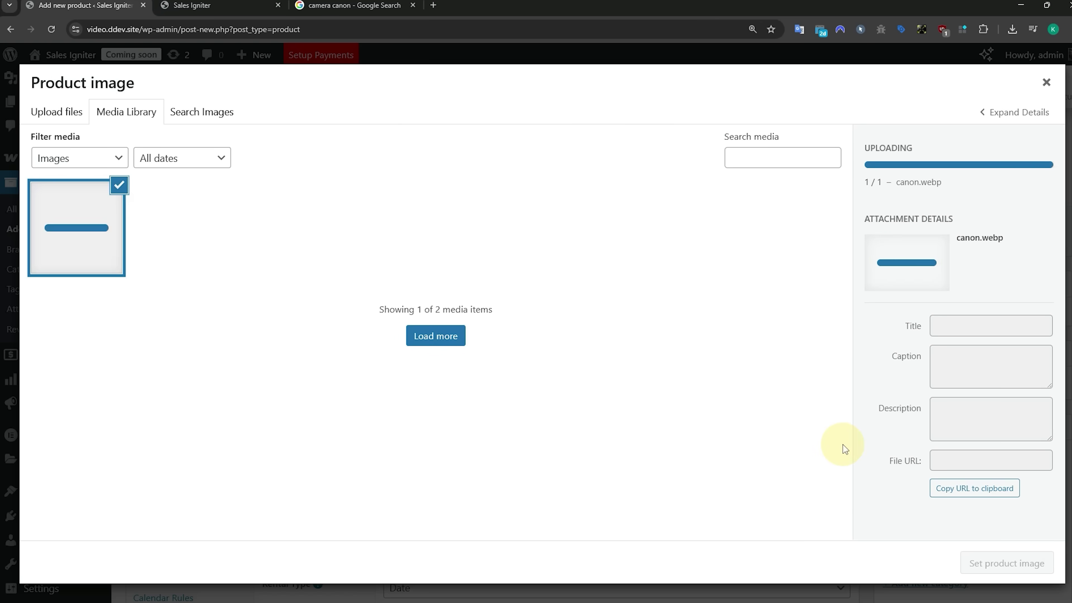
{"action": "left_click", "coordinate": [1010, 562]}
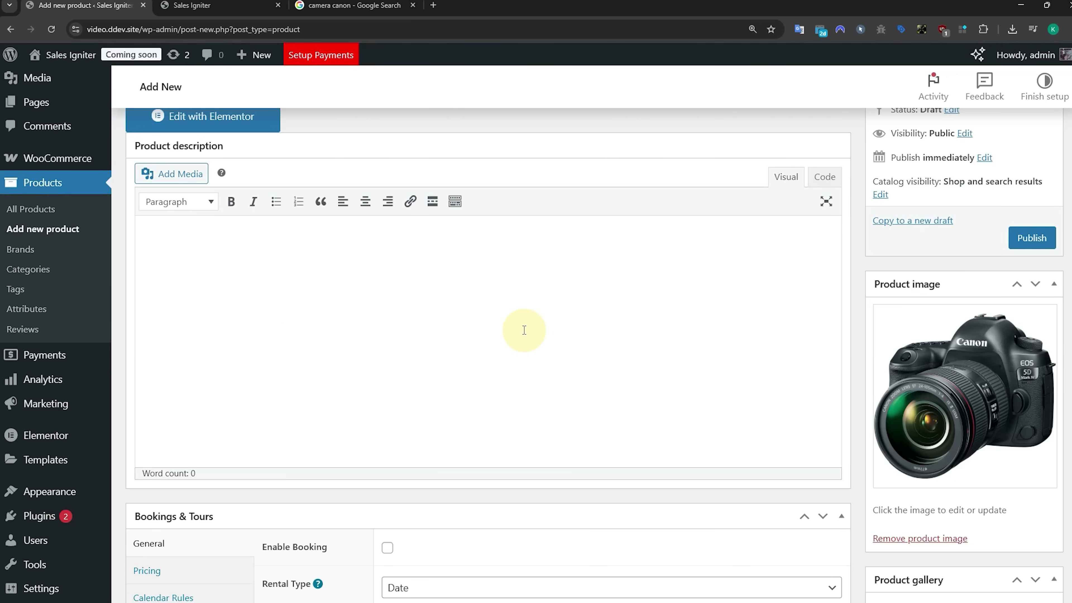
Step: Enable booking for the product in Bookings & Tours and review the available rental types
{"action": "scroll", "coordinate": [306, 307], "scroll_direction": "down", "scroll_amount": 4}
{"action": "scroll", "coordinate": [307, 307], "scroll_direction": "down", "scroll_amount": 3}
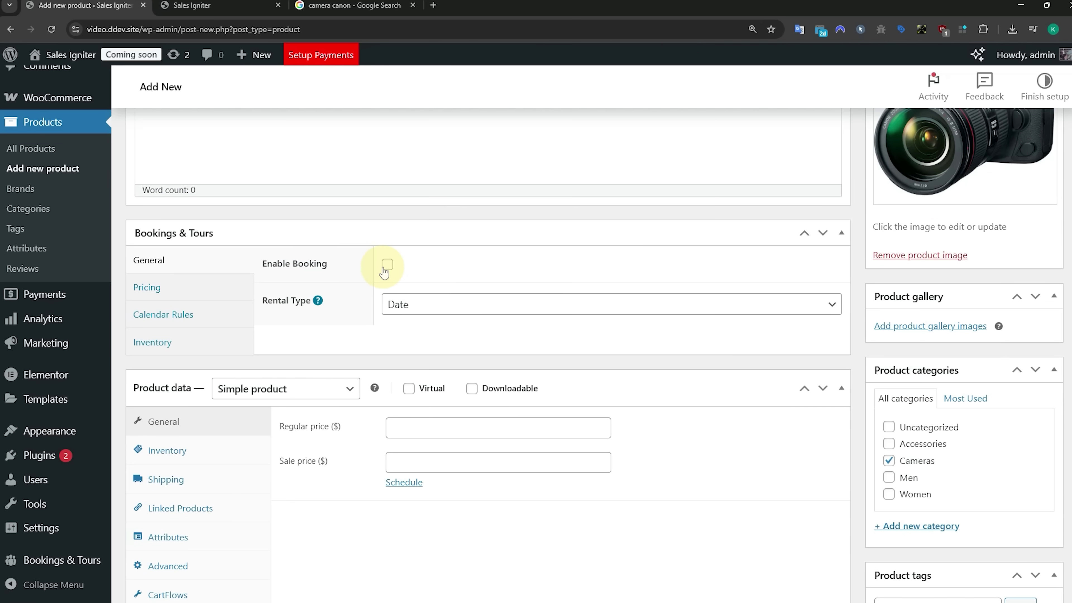
{"action": "left_click", "coordinate": [387, 265]}
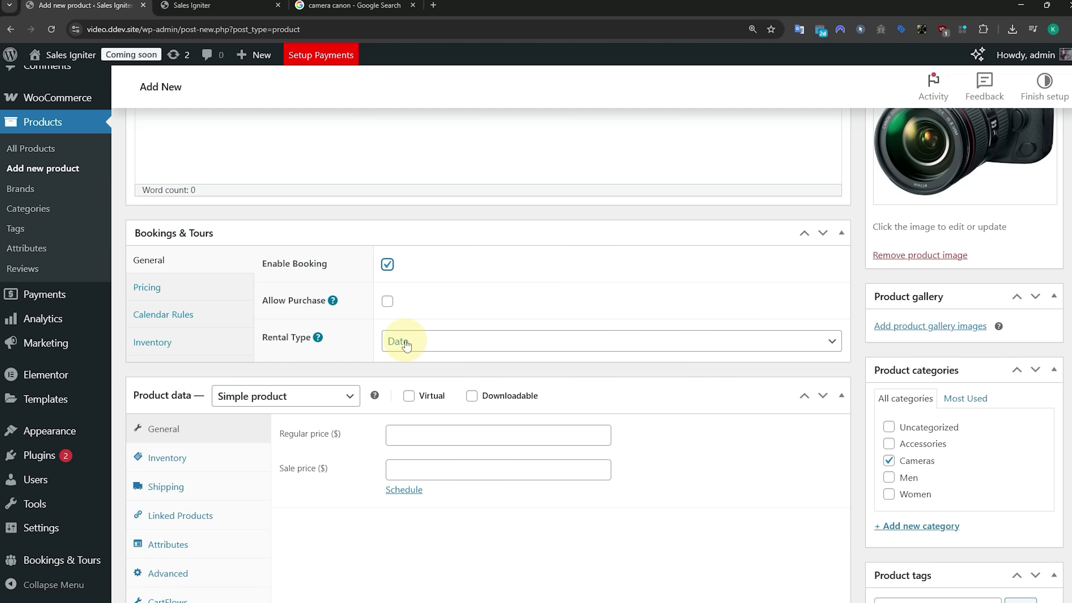
{"action": "left_click", "coordinate": [415, 343]}
{"action": "left_click", "coordinate": [358, 326]}
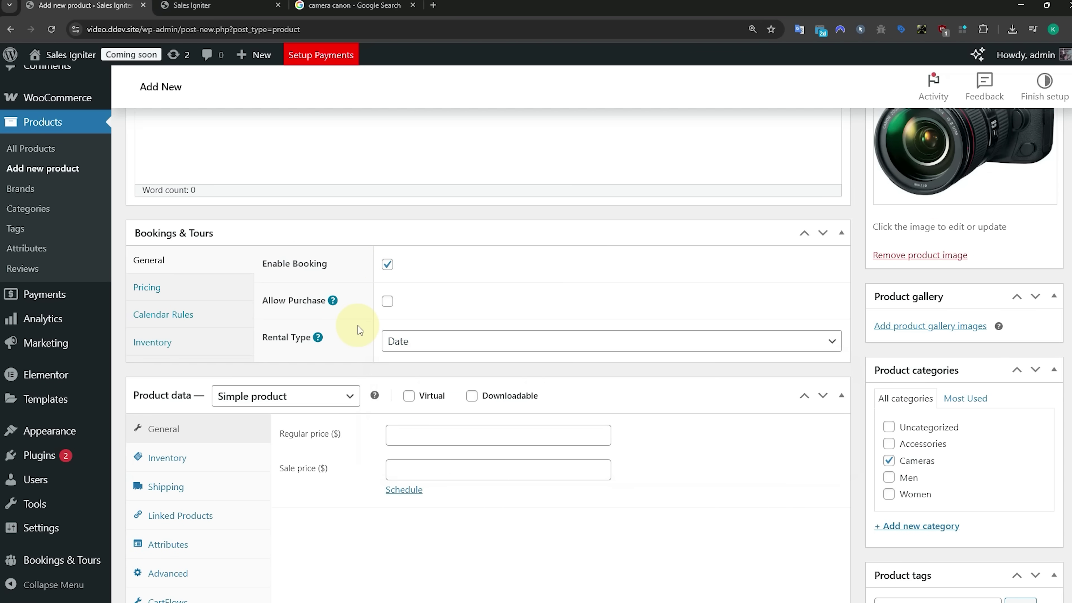
{"action": "left_click", "coordinate": [422, 342]}
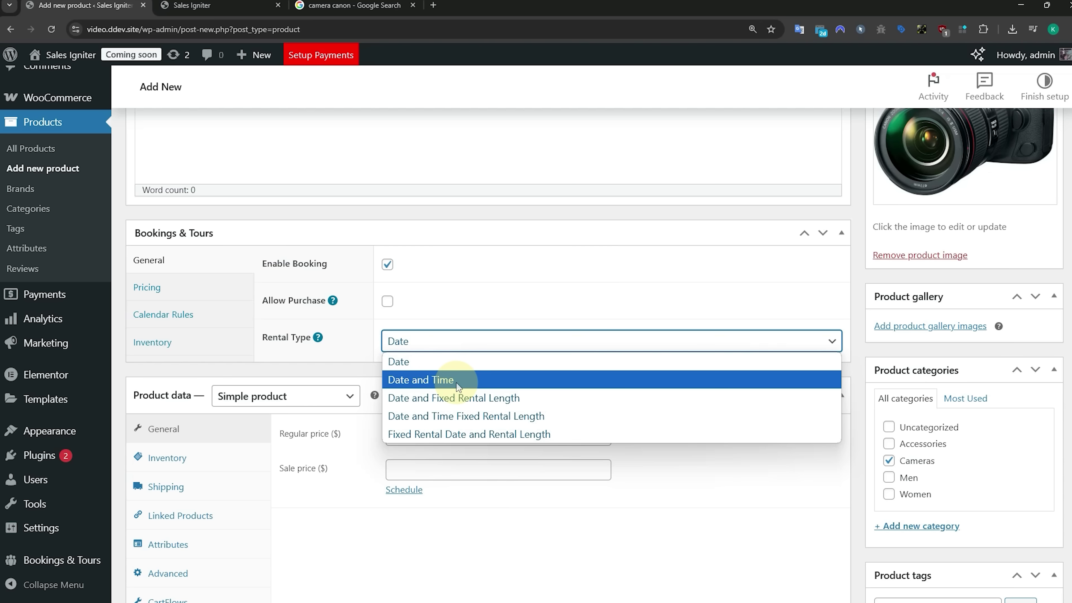
{"action": "left_click", "coordinate": [352, 322]}
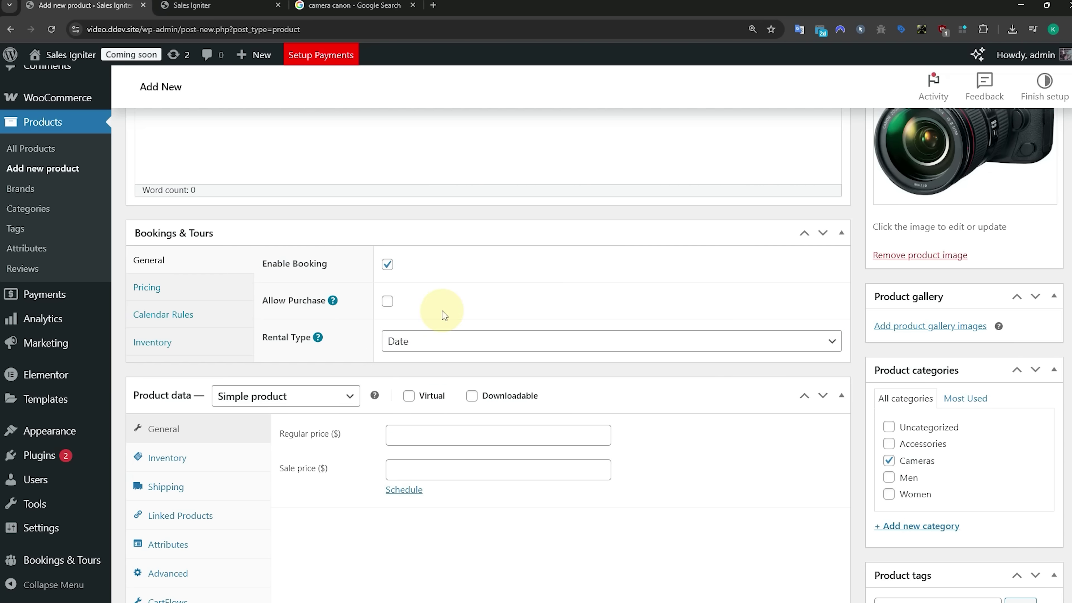
Step: Add an advanced pricing row to the product's booking pricing with rental period 1d and price 50
{"action": "left_click", "coordinate": [204, 291]}
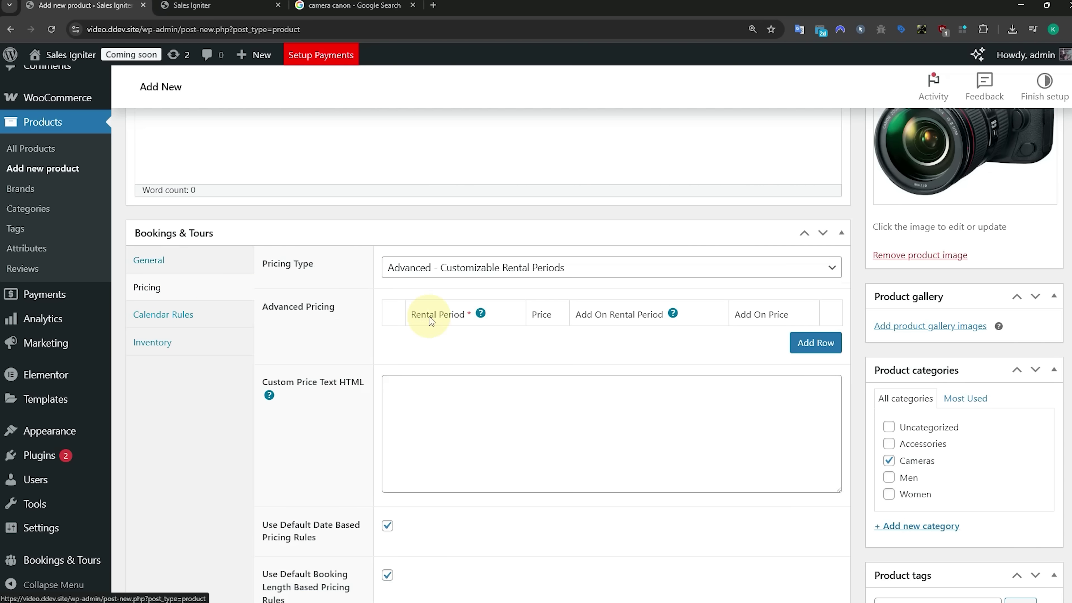
{"action": "left_click", "coordinate": [806, 346]}
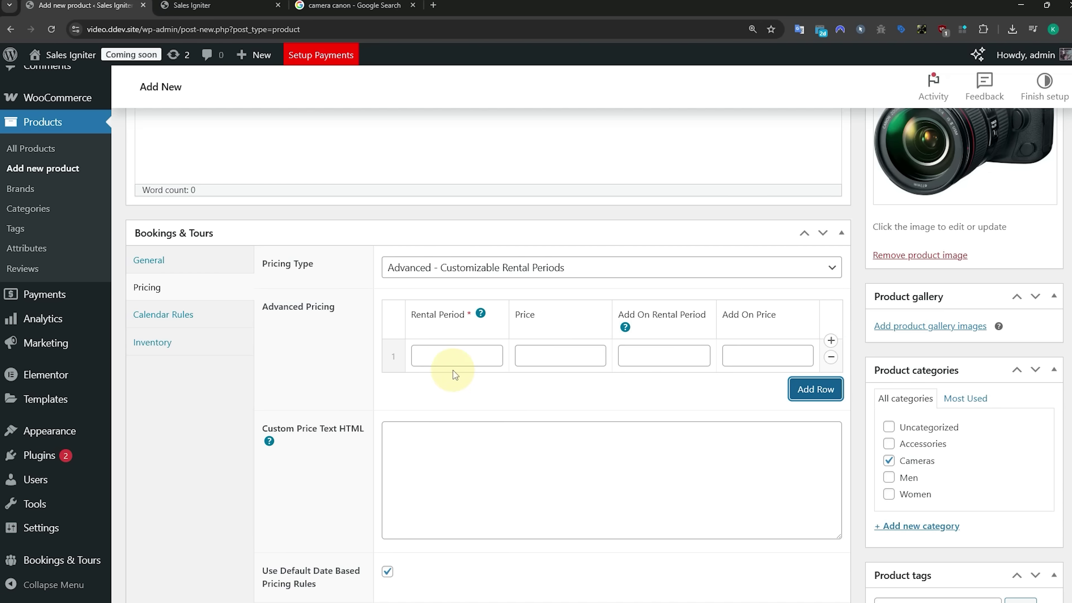
{"action": "left_click", "coordinate": [445, 356]}
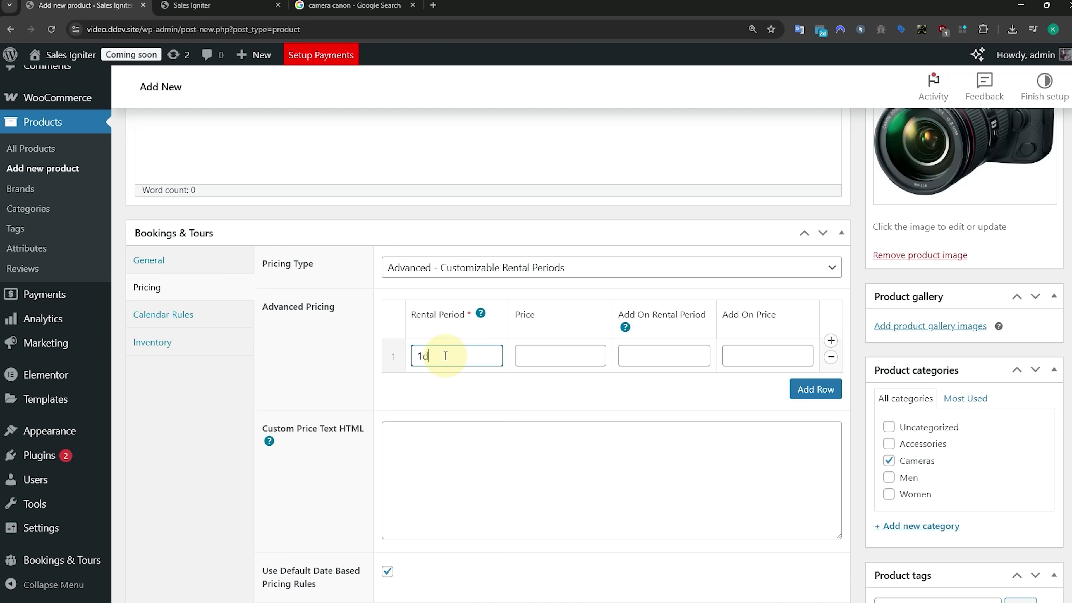
{"action": "key", "text": "Tab"}
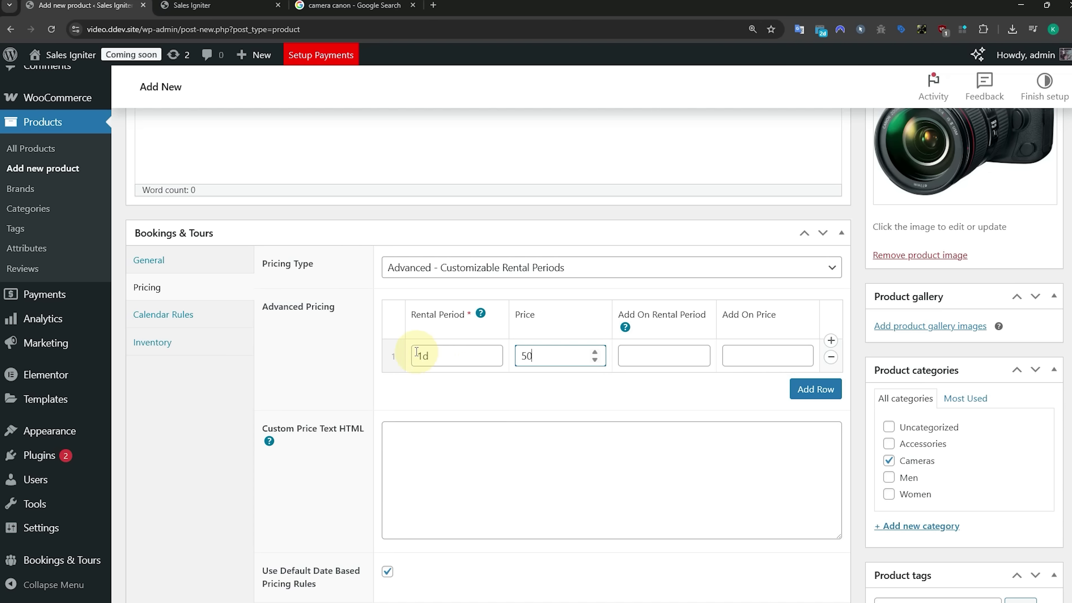
{"action": "left_click", "coordinate": [424, 357]}
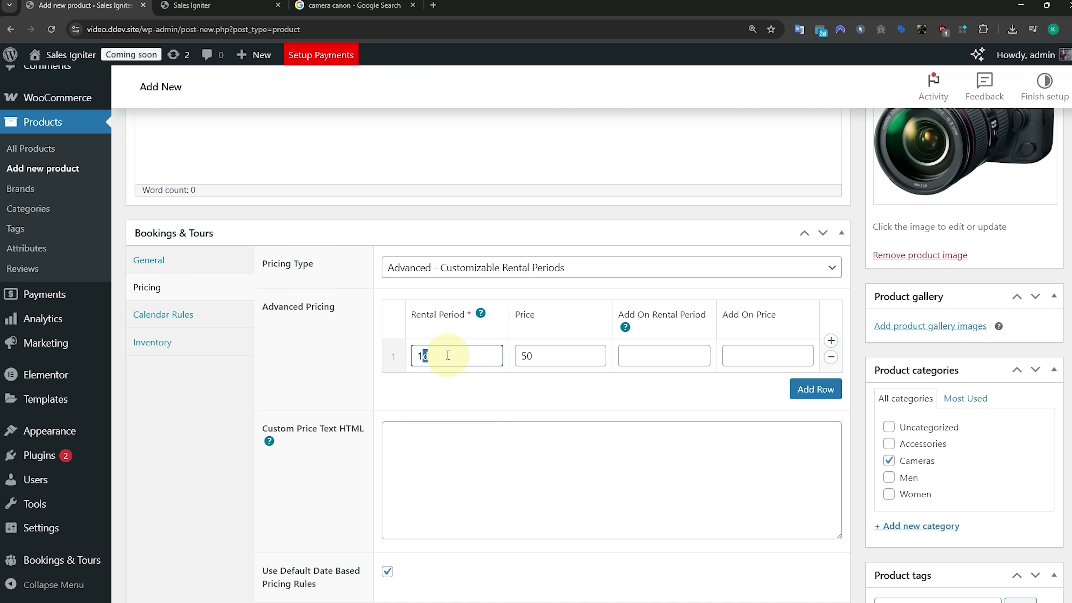
{"action": "mouse_move", "coordinate": [480, 313]}
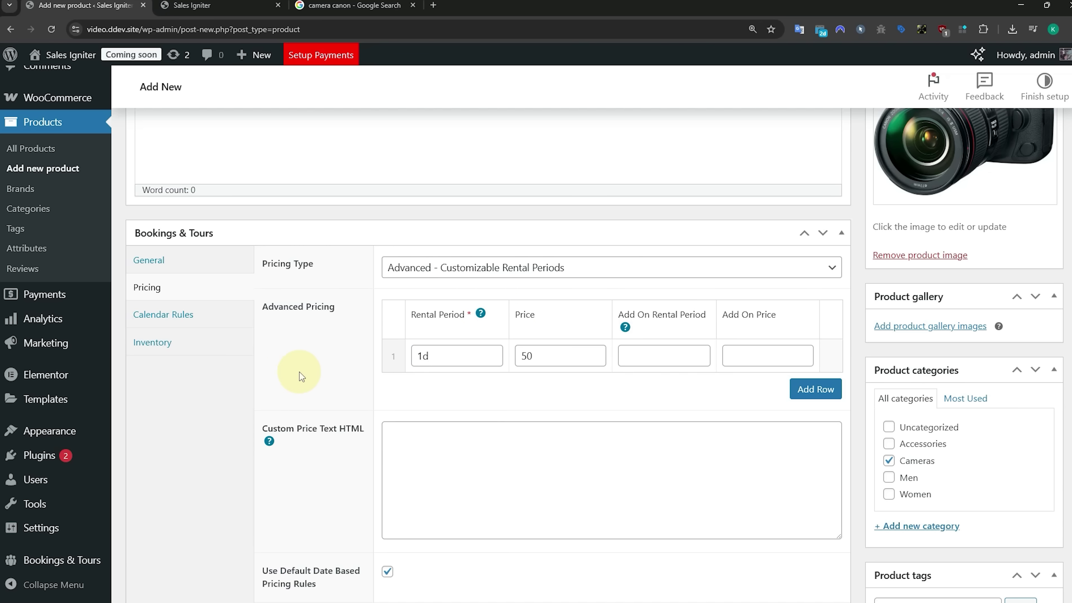
Step: Enable stock quantity tracking in the product's inventory data and publish the product
{"action": "scroll", "coordinate": [270, 348], "scroll_direction": "down", "scroll_amount": 10}
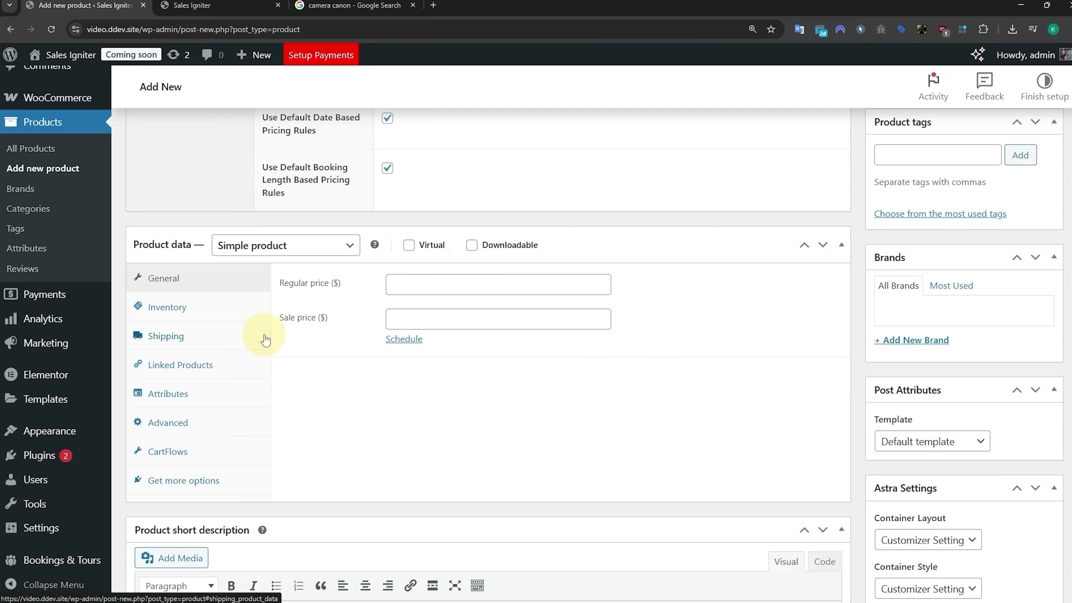
{"action": "left_click", "coordinate": [200, 321]}
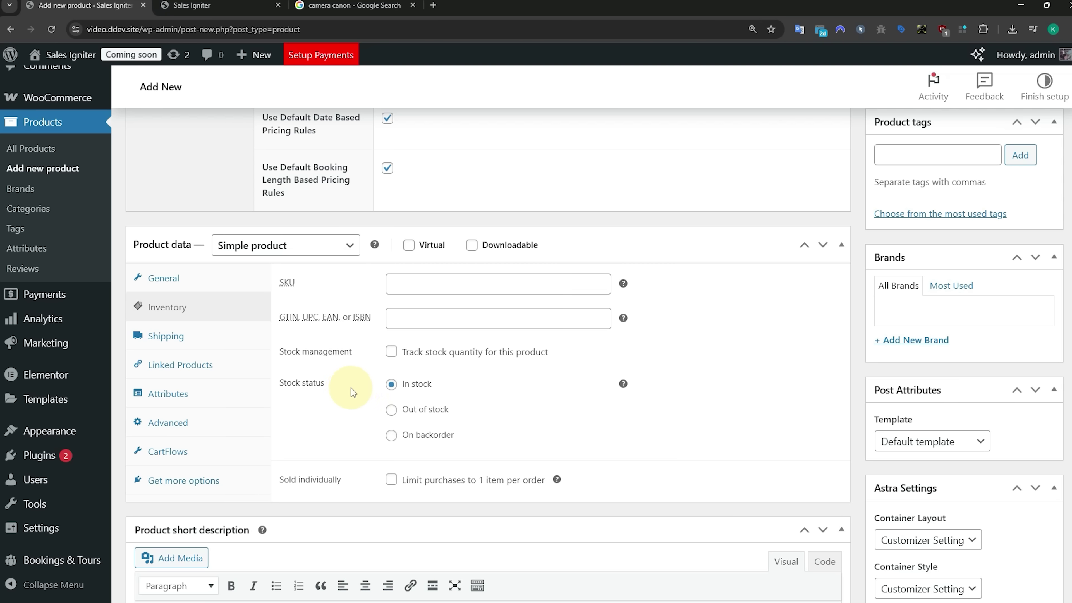
{"action": "left_click", "coordinate": [391, 352]}
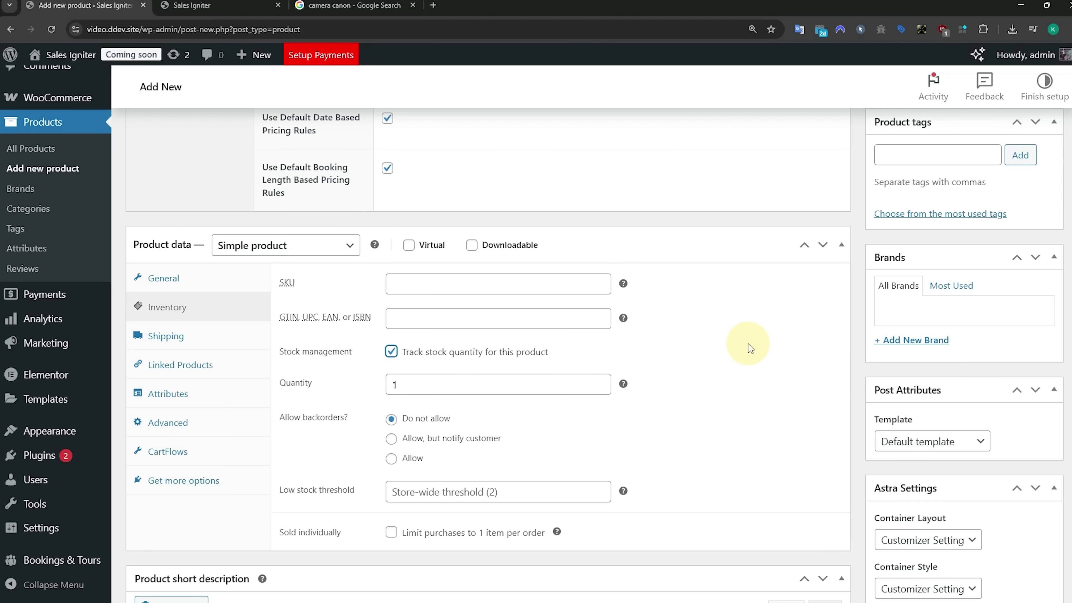
{"action": "scroll", "coordinate": [746, 344], "scroll_direction": "up", "scroll_amount": 12}
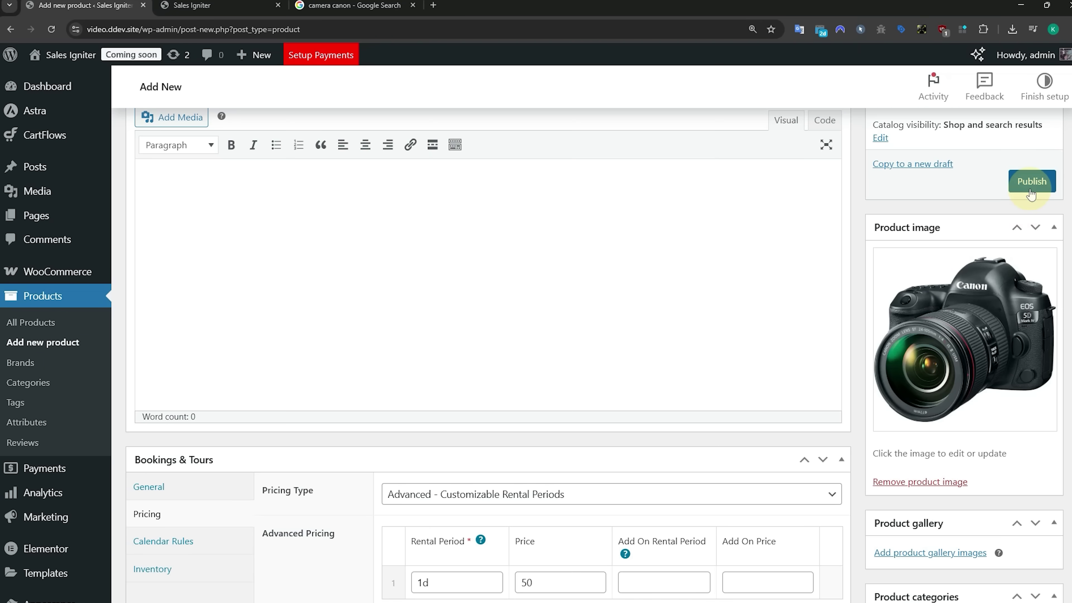
{"action": "left_click", "coordinate": [1032, 182]}
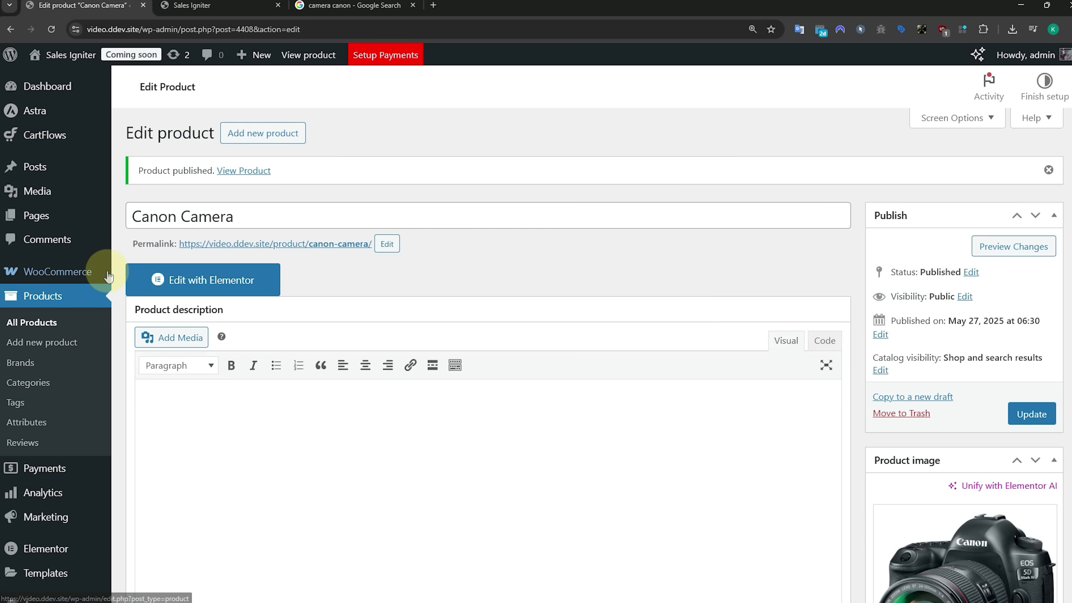
Step: Review the payment providers in the WooCommerce settings, including the offline payment methods such as Cash on delivery
{"action": "mouse_move", "coordinate": [65, 273]}
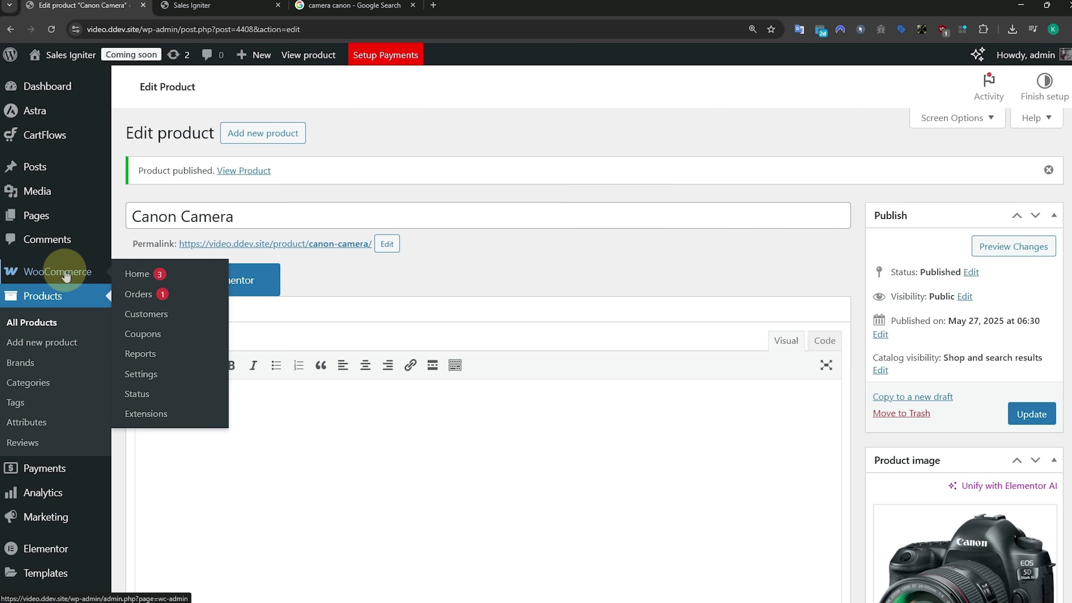
{"action": "left_click", "coordinate": [154, 375]}
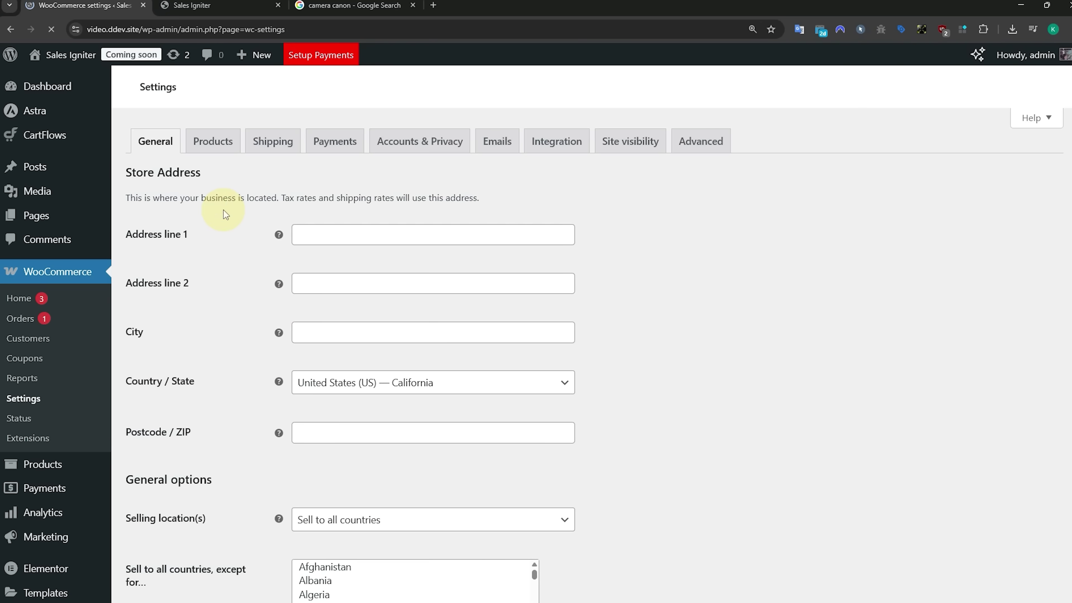
{"action": "left_click", "coordinate": [344, 149]}
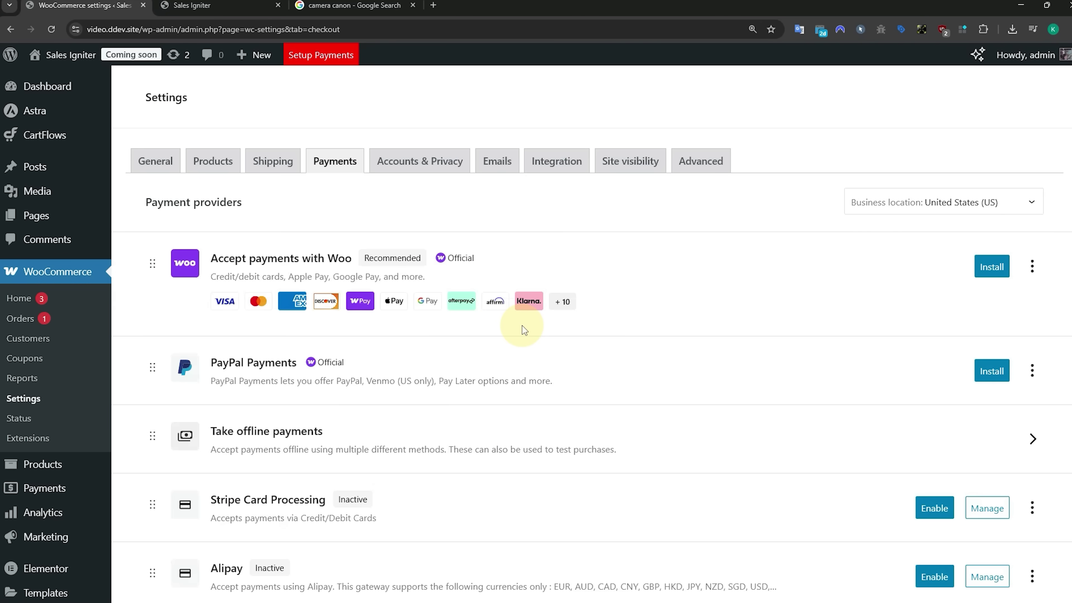
{"action": "scroll", "coordinate": [380, 240], "scroll_direction": "down", "scroll_amount": 4}
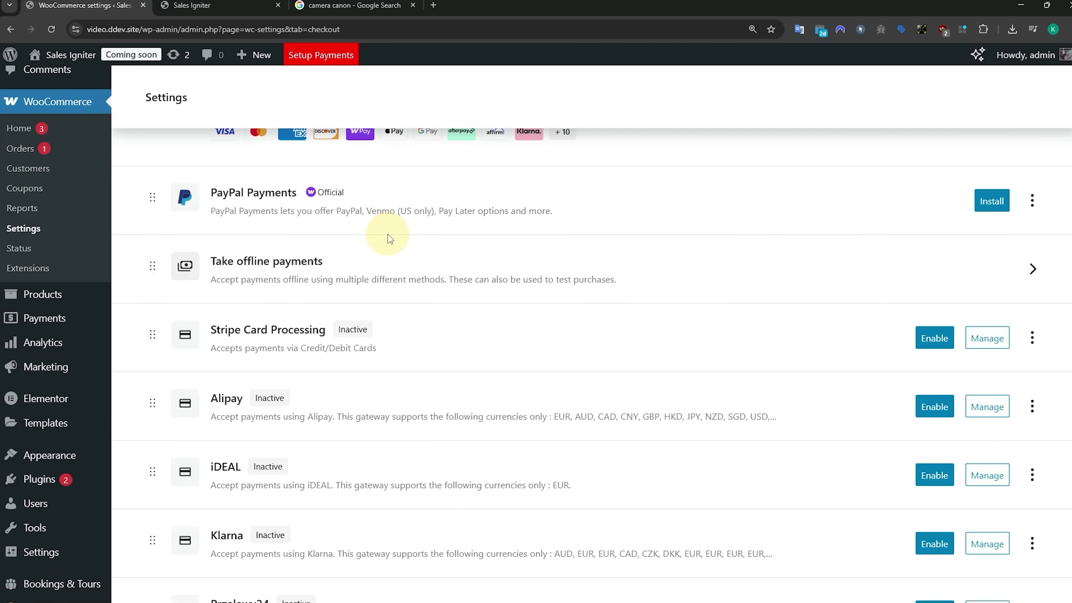
{"action": "scroll", "coordinate": [617, 283], "scroll_direction": "up", "scroll_amount": 4}
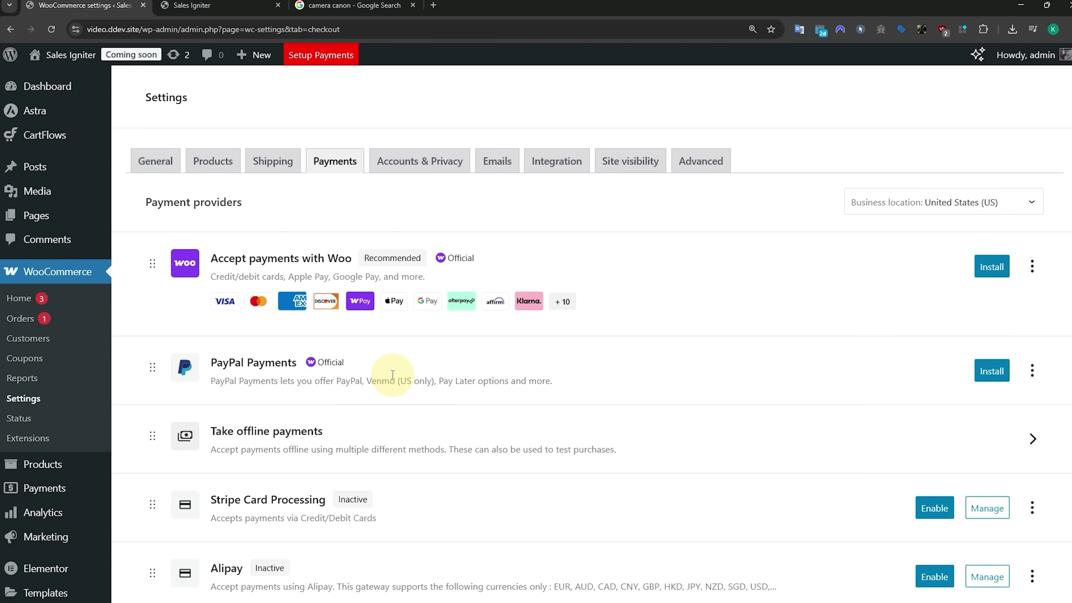
{"action": "left_click", "coordinate": [1033, 439]}
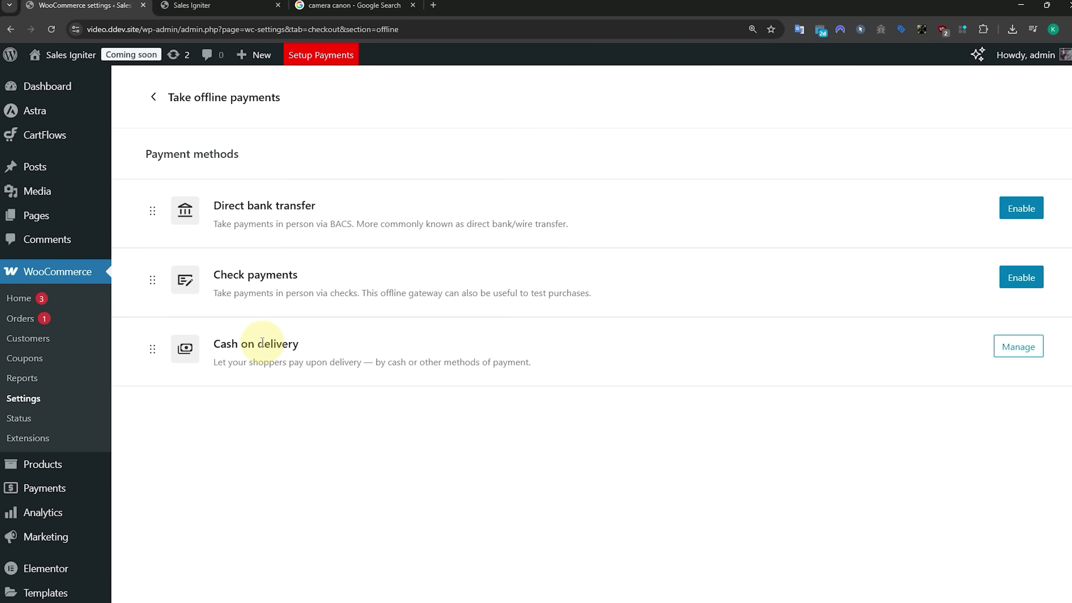
{"action": "left_click_drag", "start_coordinate": [262, 342], "coordinate": [300, 344]}
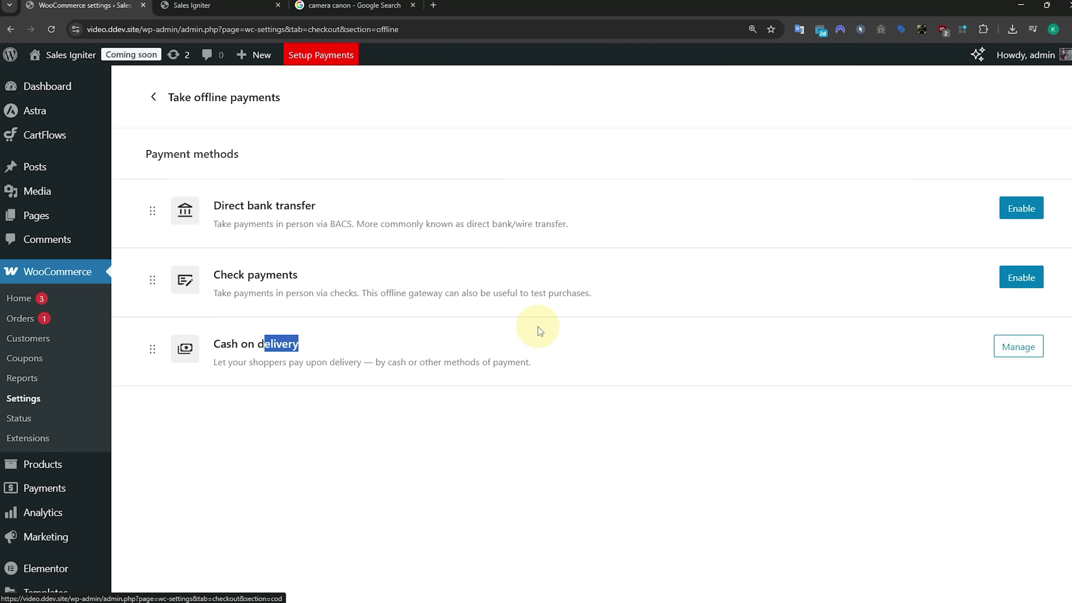
{"action": "left_click", "coordinate": [157, 98]}
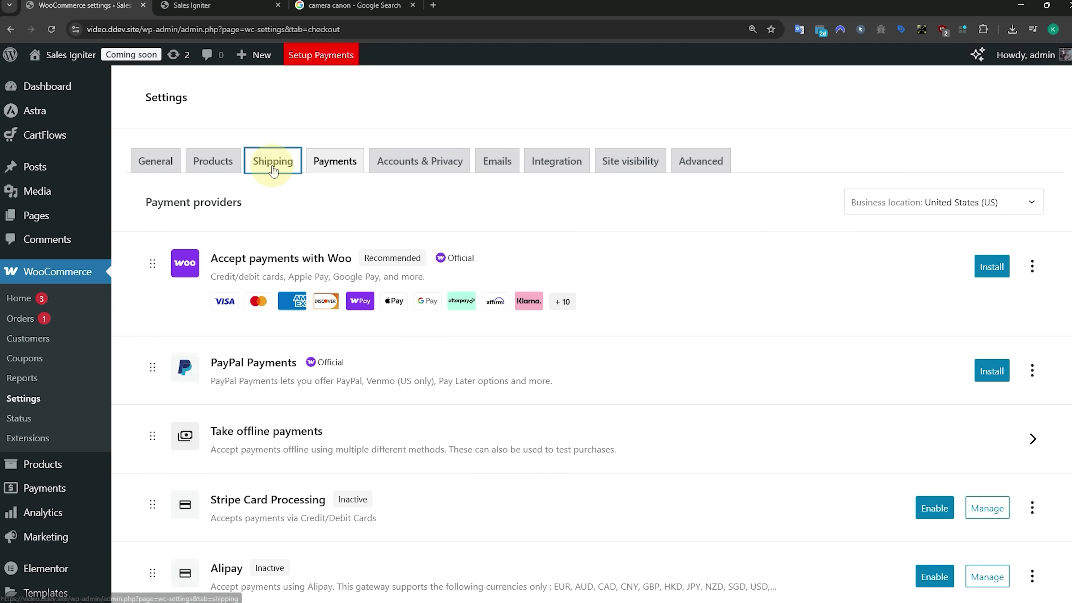
Step: Start a new shipping zone in the WooCommerce shipping settings and name it Worldwide
{"action": "left_click", "coordinate": [272, 162]}
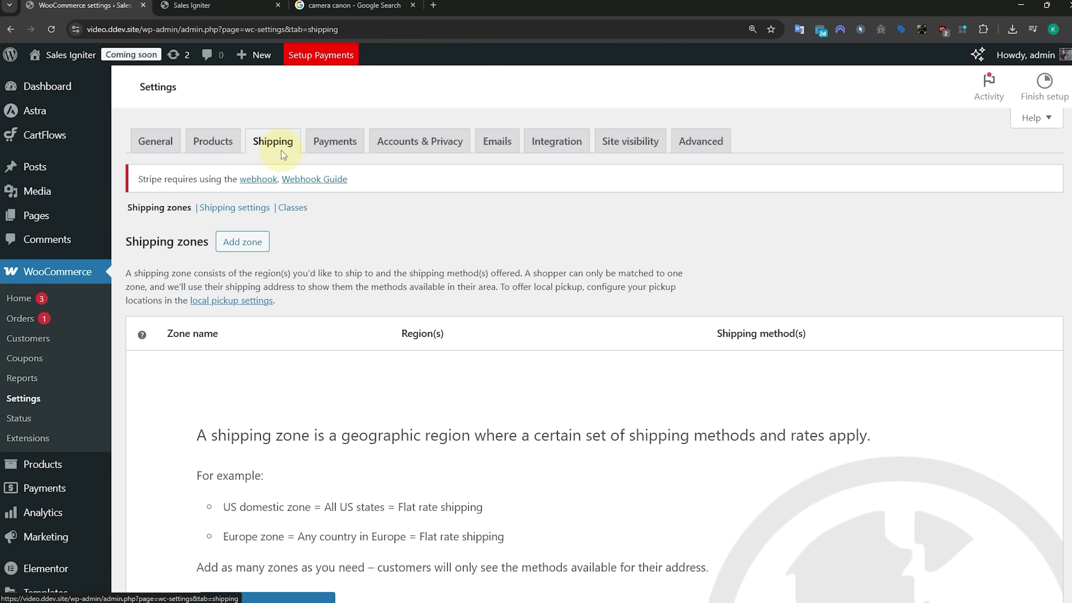
{"action": "scroll", "coordinate": [433, 304], "scroll_direction": "down", "scroll_amount": 3}
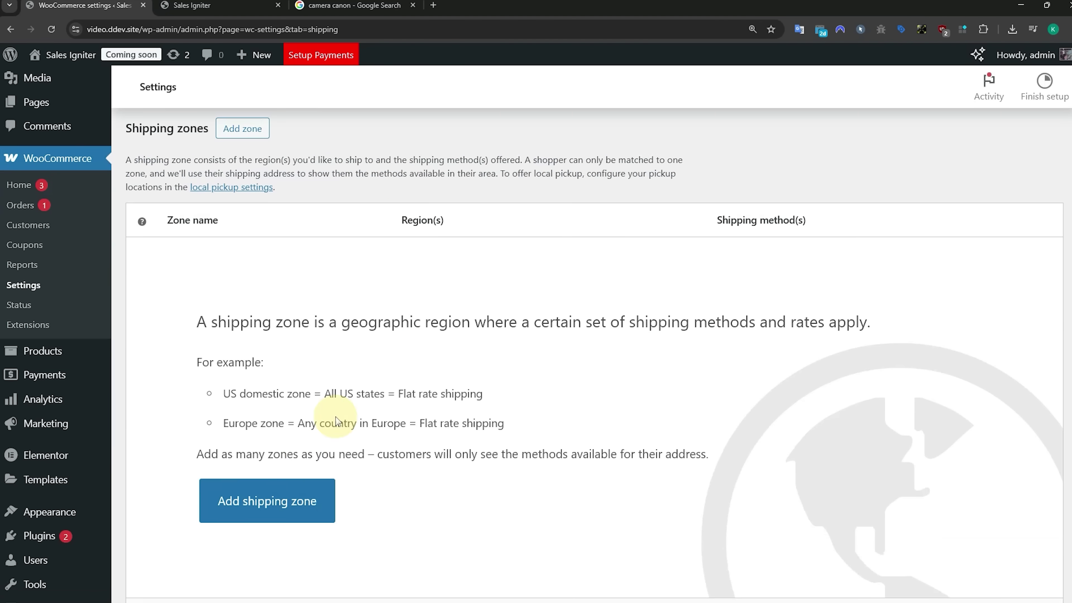
{"action": "left_click", "coordinate": [276, 500]}
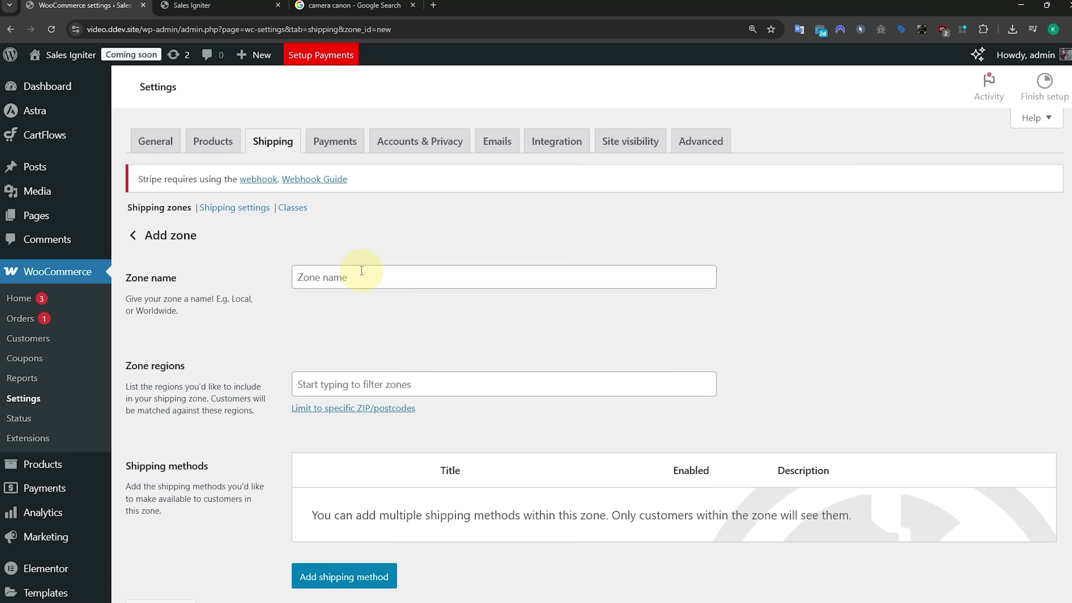
{"action": "left_click", "coordinate": [362, 270]}
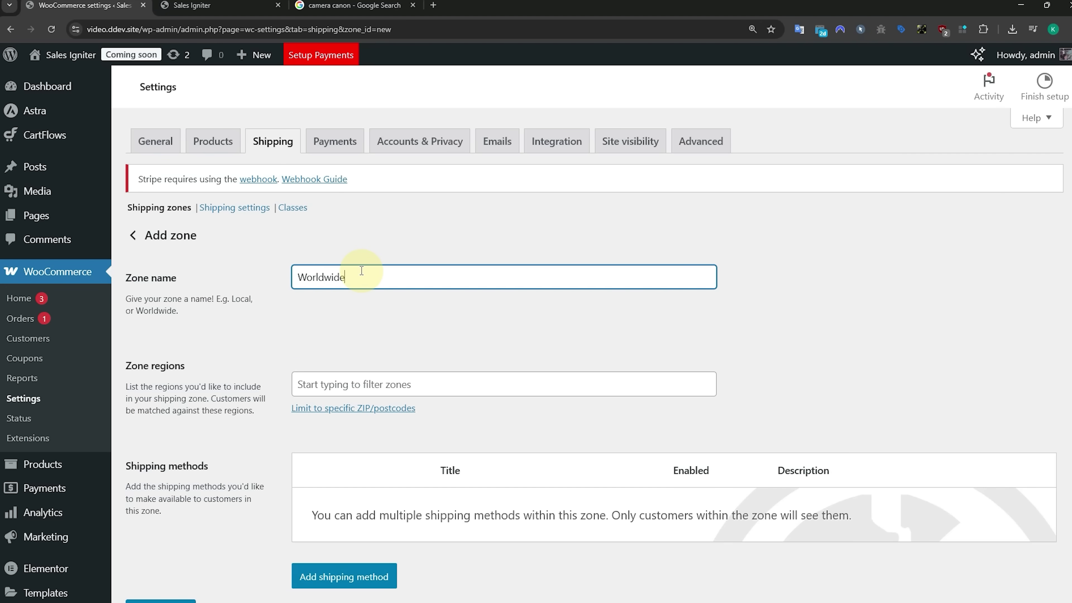
Step: Add a flat rate shipping method with a cost of $5 to the Worldwide zone and save it
{"action": "scroll", "coordinate": [356, 270], "scroll_direction": "down", "scroll_amount": 3}
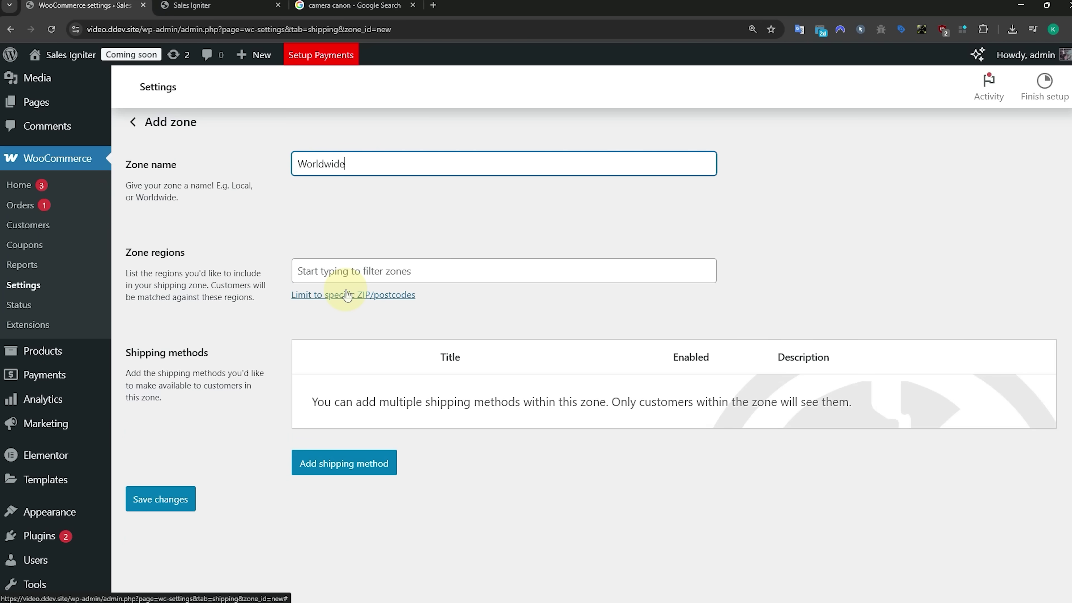
{"action": "left_click", "coordinate": [346, 467]}
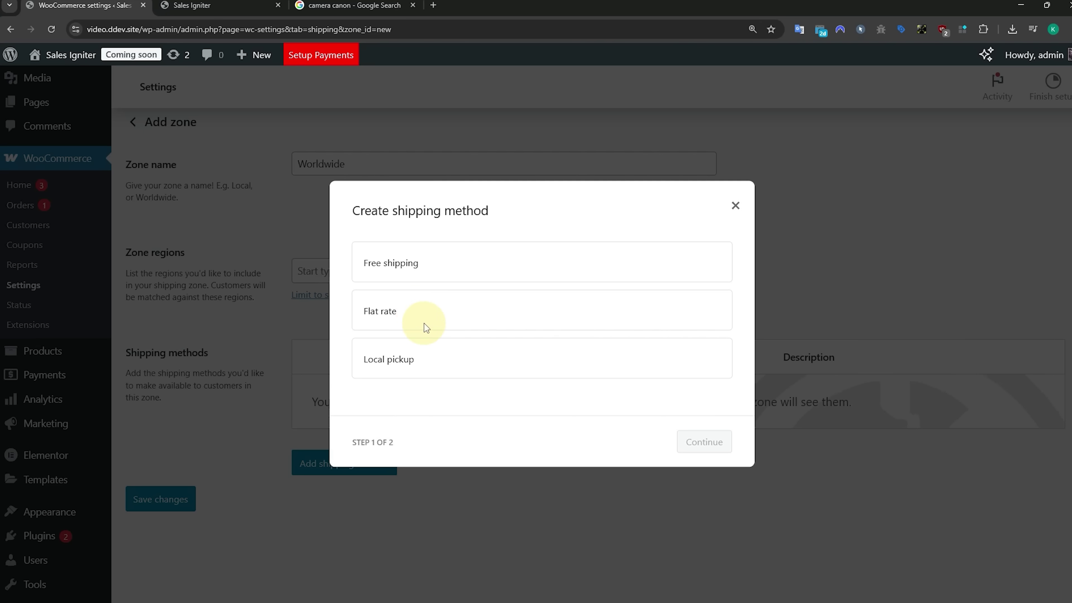
{"action": "left_click", "coordinate": [418, 309]}
{"action": "left_click", "coordinate": [711, 451]}
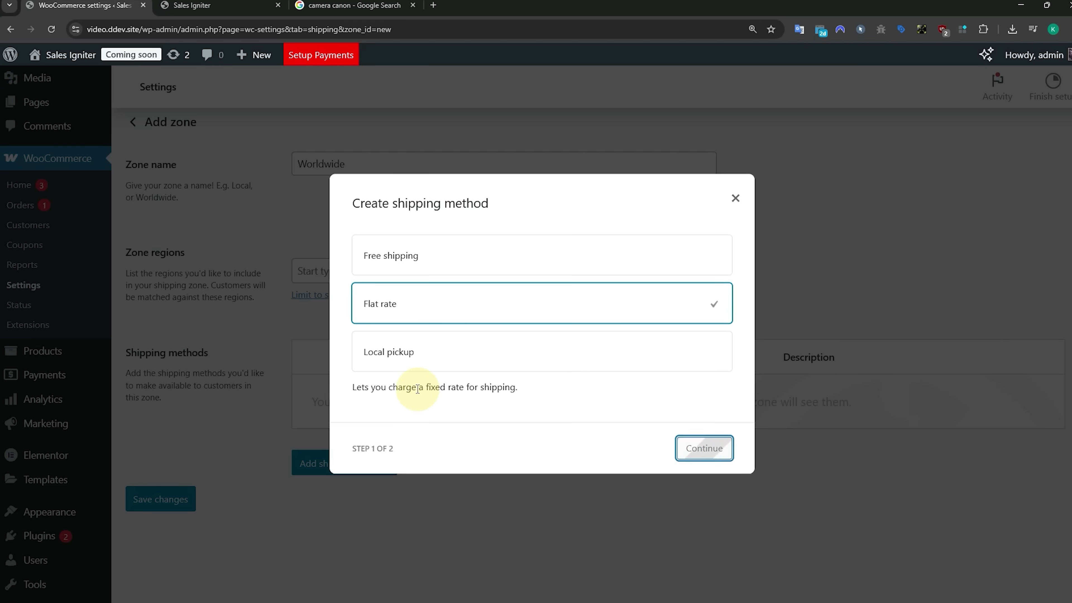
{"action": "double_click", "coordinate": [387, 391]}
{"action": "type", "text": "5"}
{"action": "left_click", "coordinate": [689, 463]}
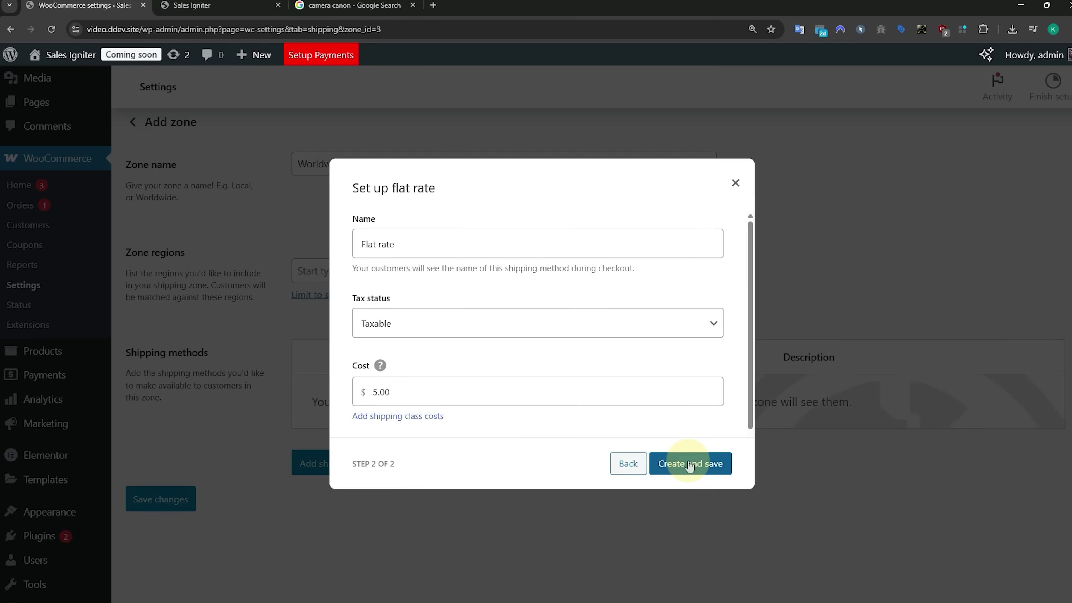
{"action": "scroll", "coordinate": [435, 259], "scroll_direction": "up", "scroll_amount": 3}
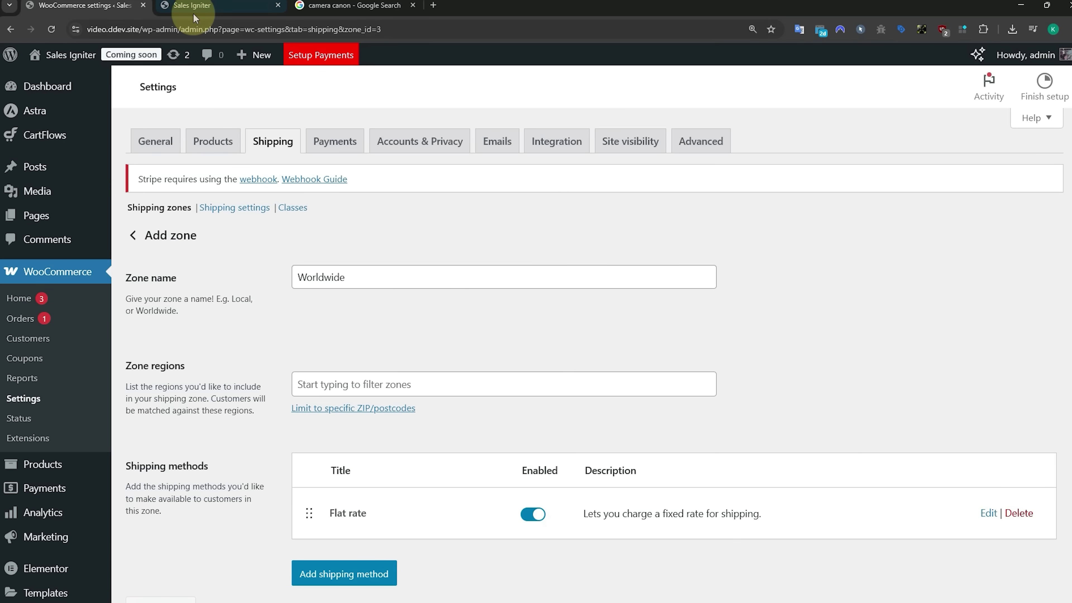
Step: Switch to the storefront, reload it, and open the Canon Camera product from the Cameras category
{"action": "left_click", "coordinate": [202, 9]}
{"action": "left_click", "coordinate": [51, 29]}
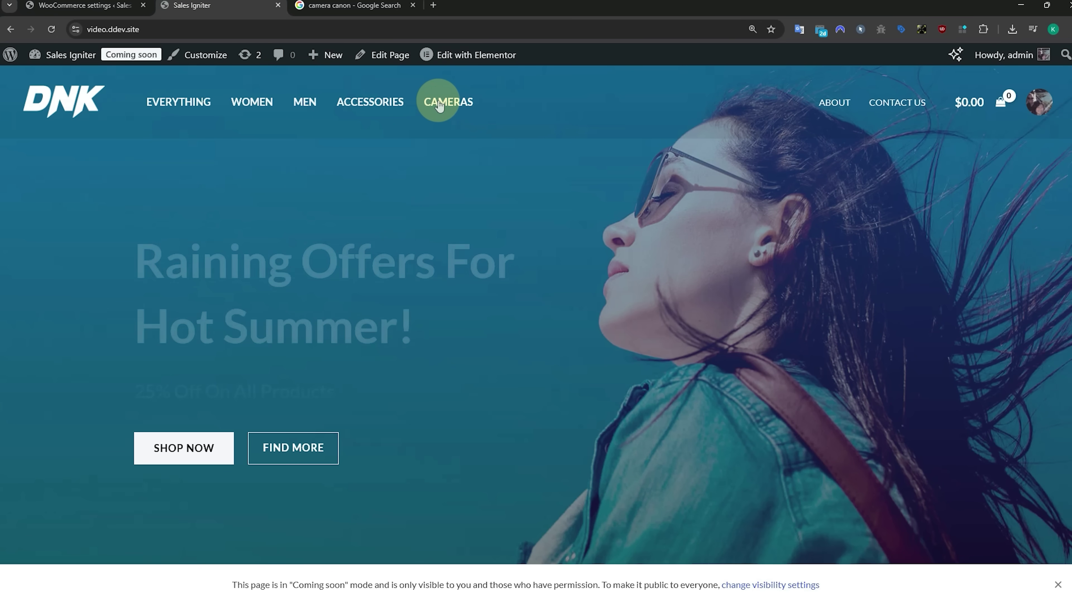
{"action": "scroll", "coordinate": [422, 287], "scroll_direction": "down", "scroll_amount": 5}
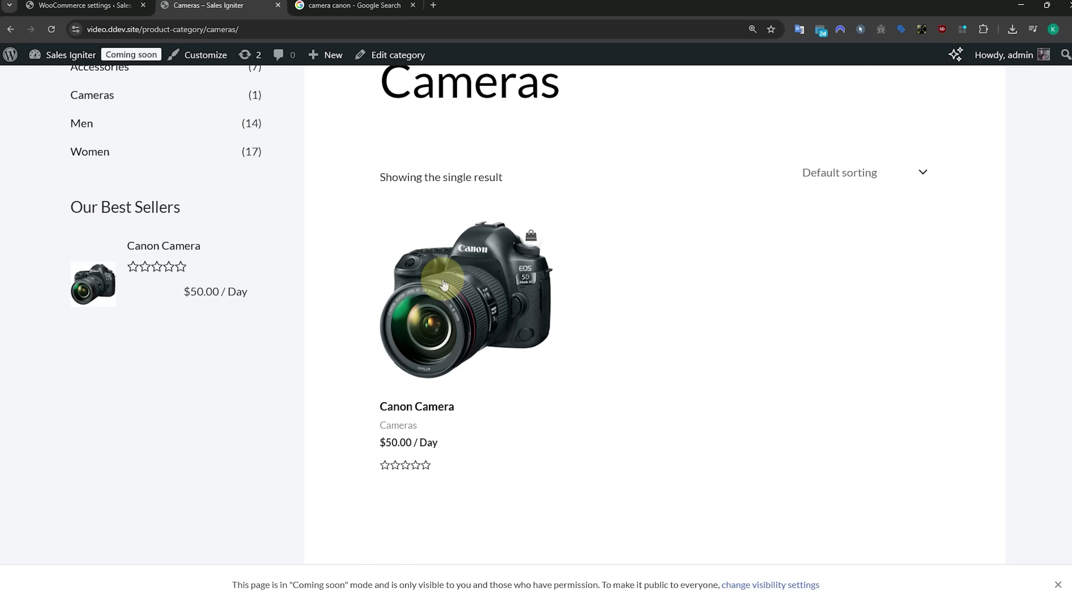
{"action": "left_click", "coordinate": [480, 300]}
{"action": "scroll", "coordinate": [526, 274], "scroll_direction": "down", "scroll_amount": 3}
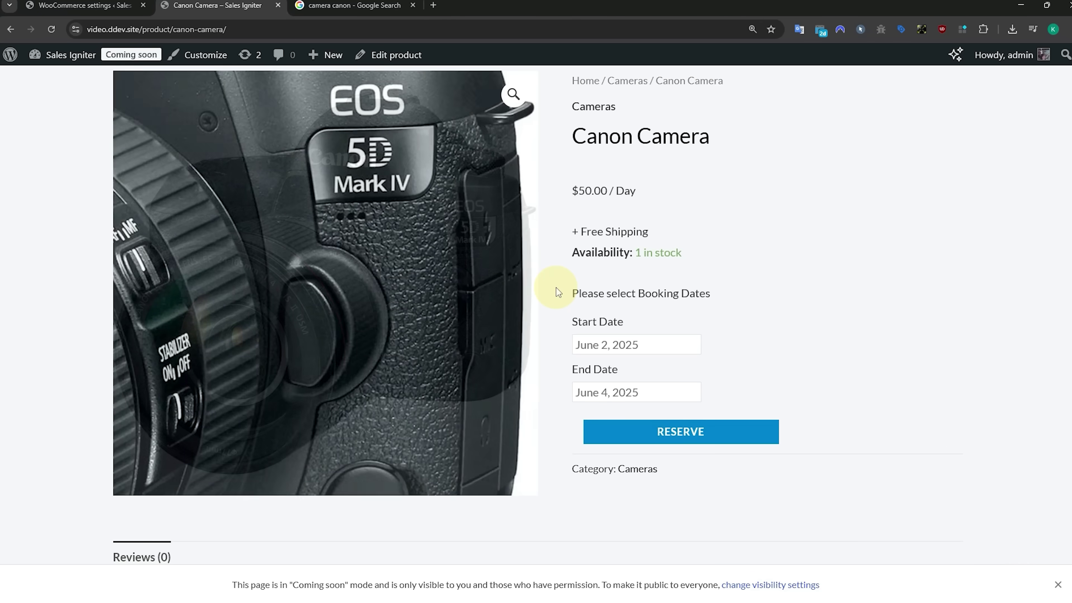
Step: Reserve the Canon Camera from June 10, 2025 to June 12, 2025 and view the booking in the cart
{"action": "left_click", "coordinate": [604, 342]}
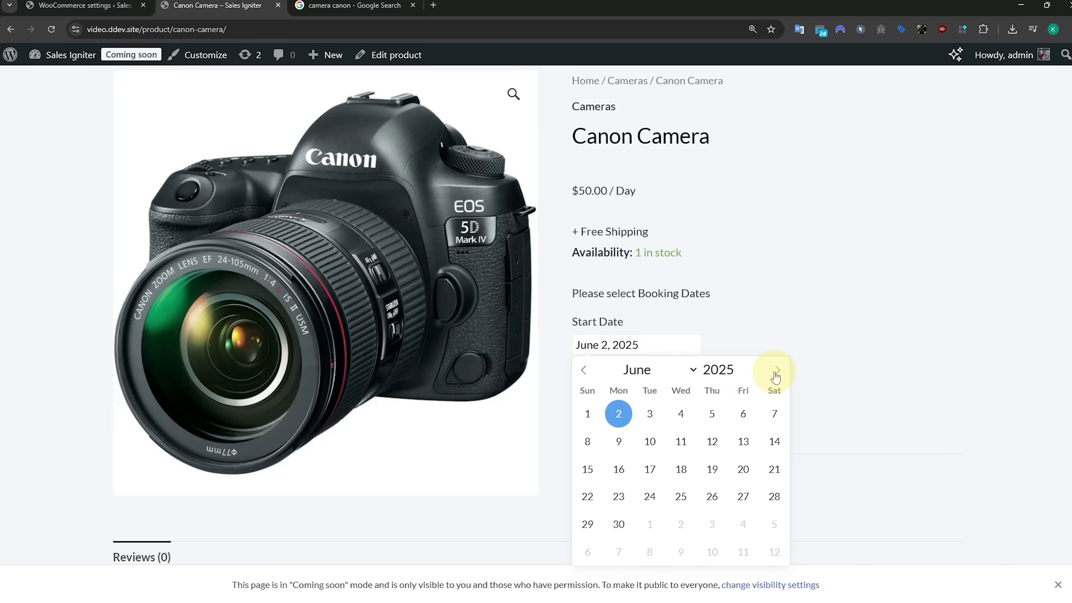
{"action": "left_click", "coordinate": [650, 442]}
{"action": "left_click", "coordinate": [611, 390]}
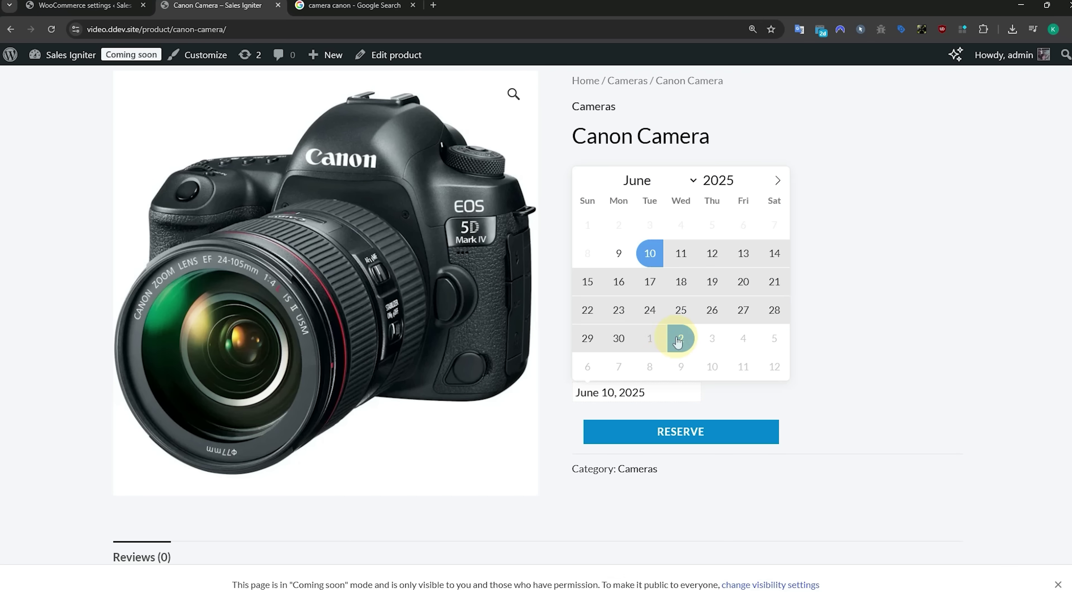
{"action": "left_click", "coordinate": [714, 255]}
{"action": "left_click", "coordinate": [729, 433]}
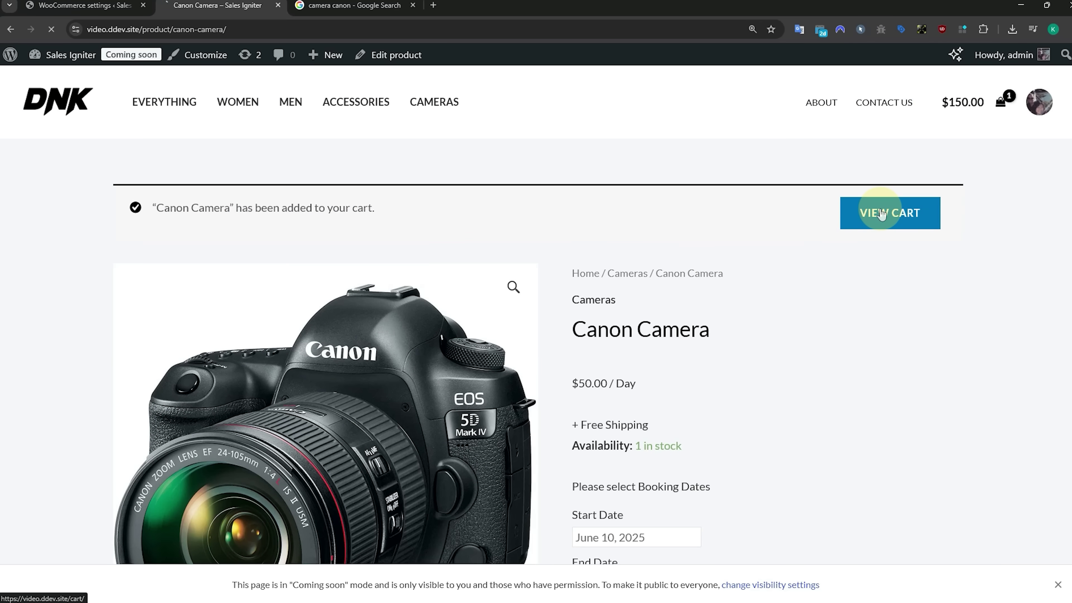
{"action": "left_click", "coordinate": [882, 214]}
{"action": "scroll", "coordinate": [655, 332], "scroll_direction": "down", "scroll_amount": 3}
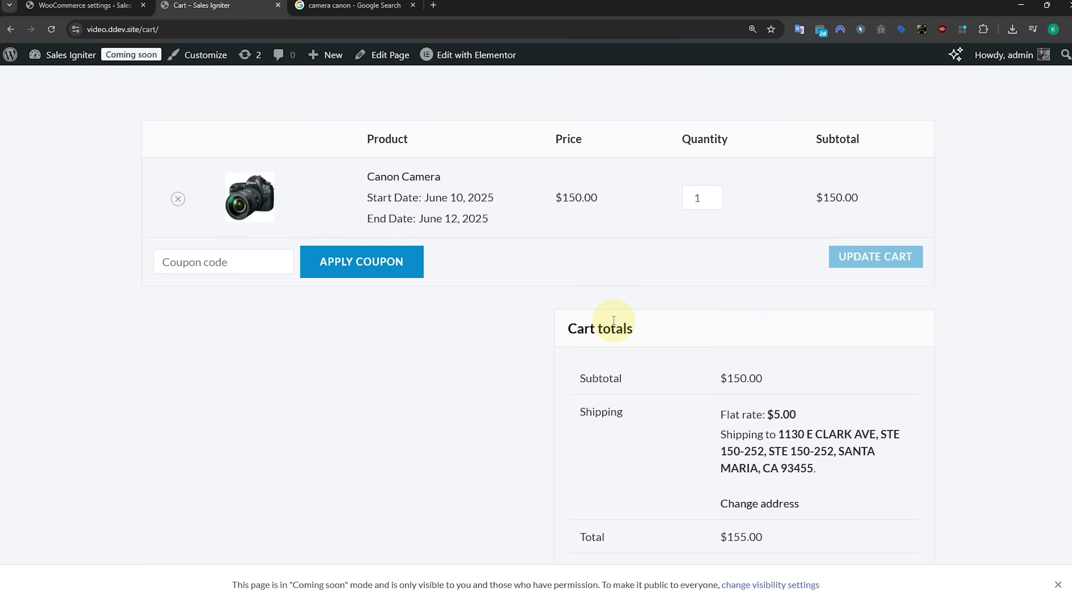
Step: Proceed from the cart to checkout and review the billing details and order summary down to the signature section
{"action": "scroll", "coordinate": [678, 383], "scroll_direction": "down", "scroll_amount": 3}
{"action": "left_click", "coordinate": [730, 425]}
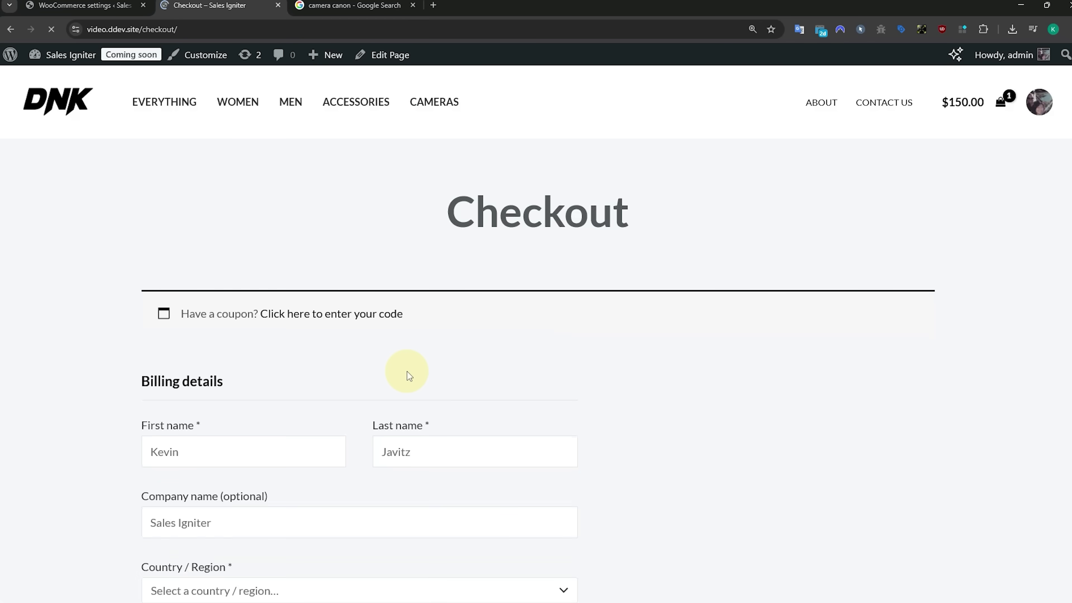
{"action": "scroll", "coordinate": [291, 351], "scroll_direction": "down", "scroll_amount": 4}
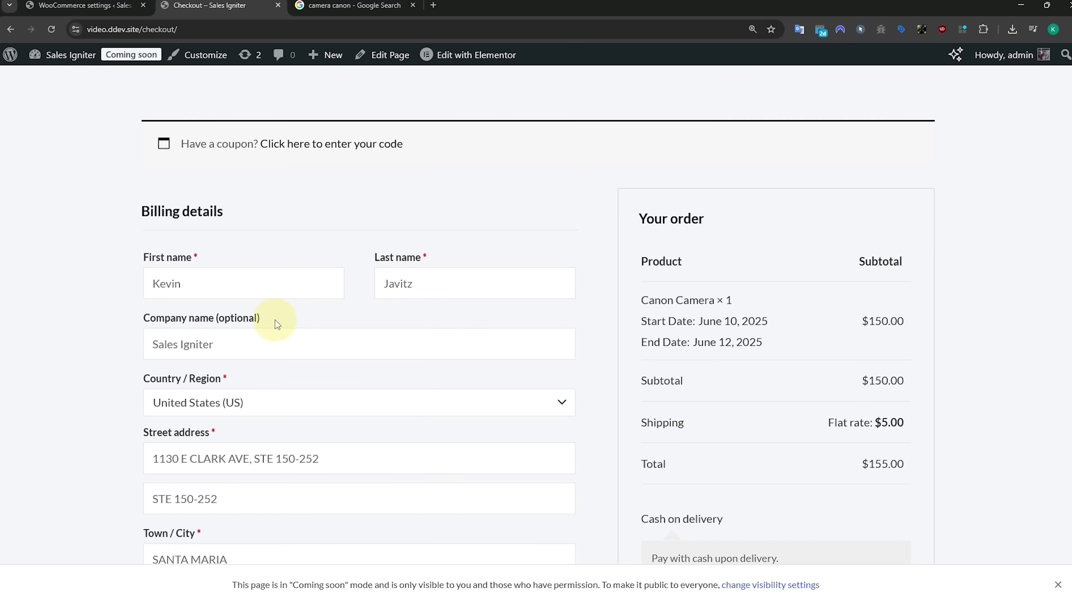
{"action": "scroll", "coordinate": [380, 310], "scroll_direction": "down", "scroll_amount": 3}
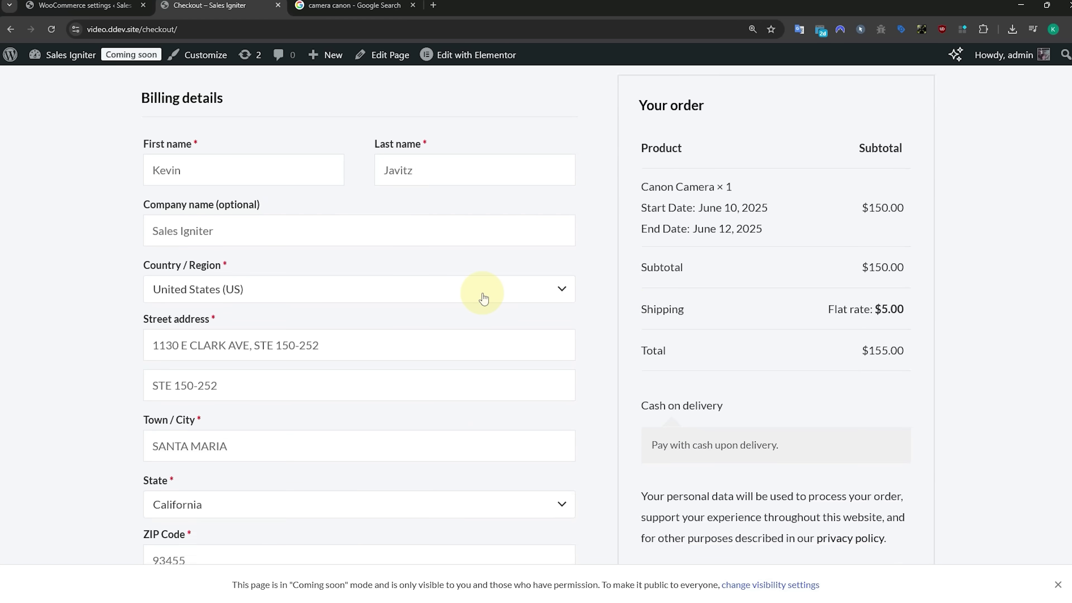
{"action": "scroll", "coordinate": [486, 287], "scroll_direction": "down", "scroll_amount": 6}
{"action": "scroll", "coordinate": [493, 269], "scroll_direction": "down", "scroll_amount": 8}
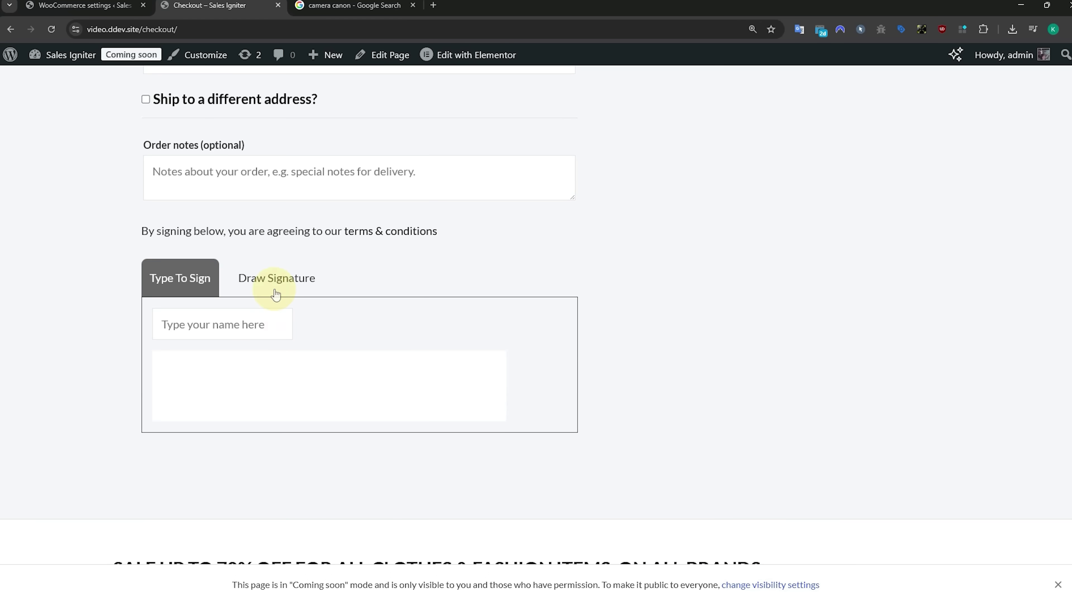
Step: Sign the terms and conditions with a freehand drawn signature and place the cash on delivery order
{"action": "left_click", "coordinate": [276, 292]}
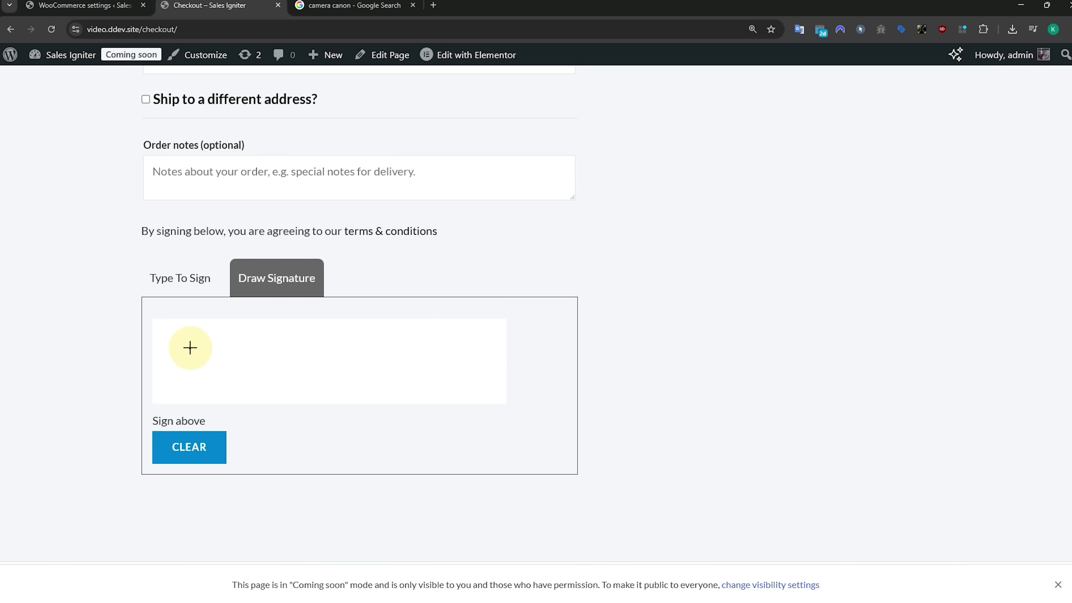
{"action": "left_click_drag", "start_coordinate": [190, 347], "coordinate": [253, 375]}
{"action": "mouse_move", "coordinate": [289, 344]}
{"action": "left_mouse_down"}
{"action": "mouse_move", "coordinate": [271, 371]}
{"action": "mouse_move", "coordinate": [361, 369]}
{"action": "left_mouse_up"}
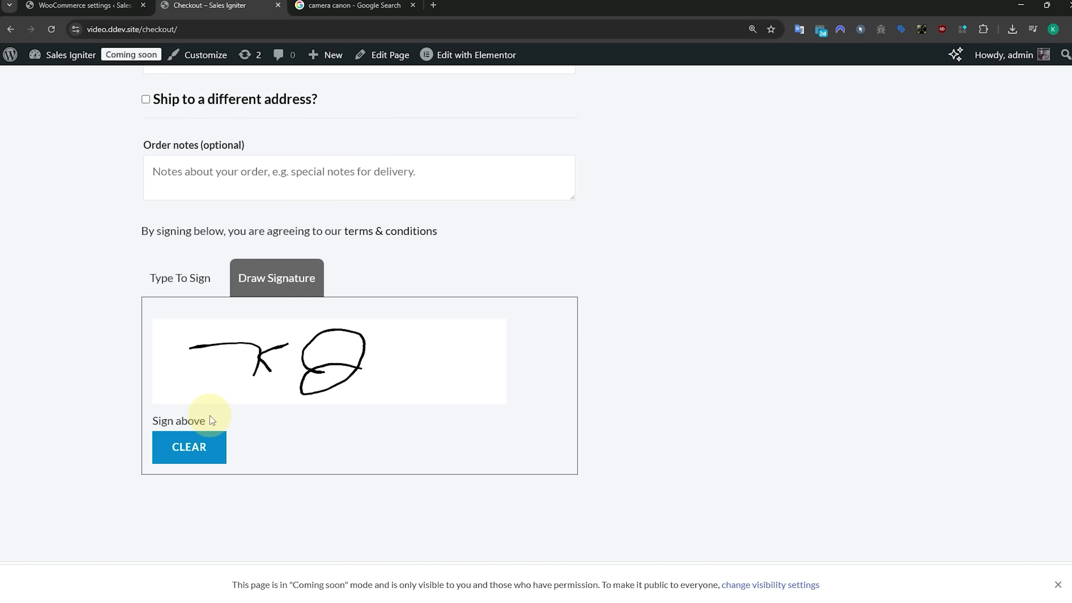
{"action": "scroll", "coordinate": [692, 261], "scroll_direction": "up", "scroll_amount": 8}
{"action": "left_click", "coordinate": [742, 356]}
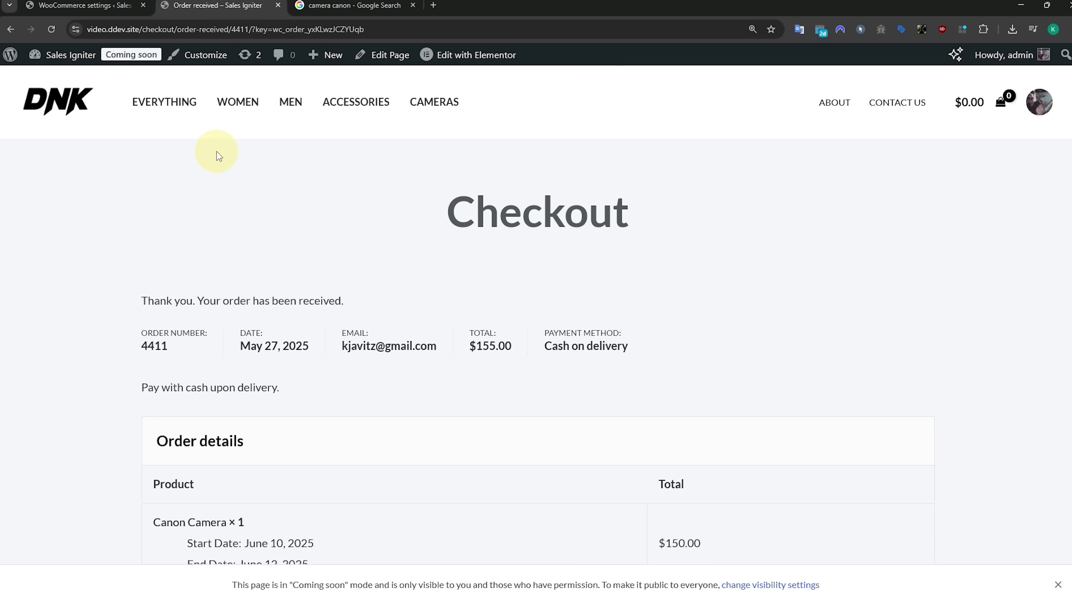
Step: Switch to the site admin and open the Send page of Bookings & Tours
{"action": "left_click", "coordinate": [81, 12]}
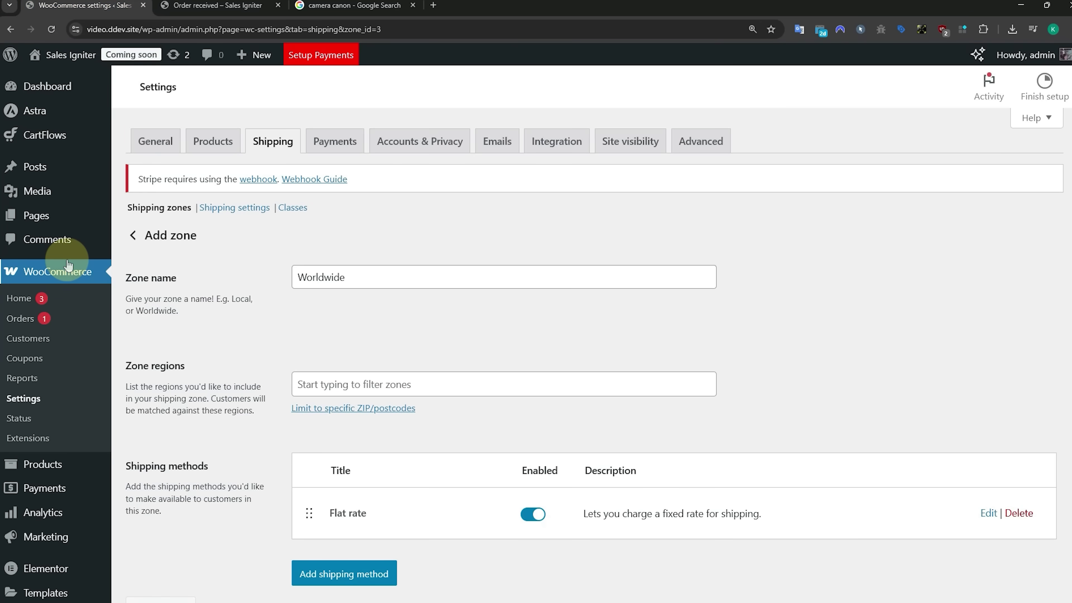
{"action": "scroll", "coordinate": [60, 381], "scroll_direction": "down", "scroll_amount": 5}
{"action": "mouse_move", "coordinate": [61, 560]}
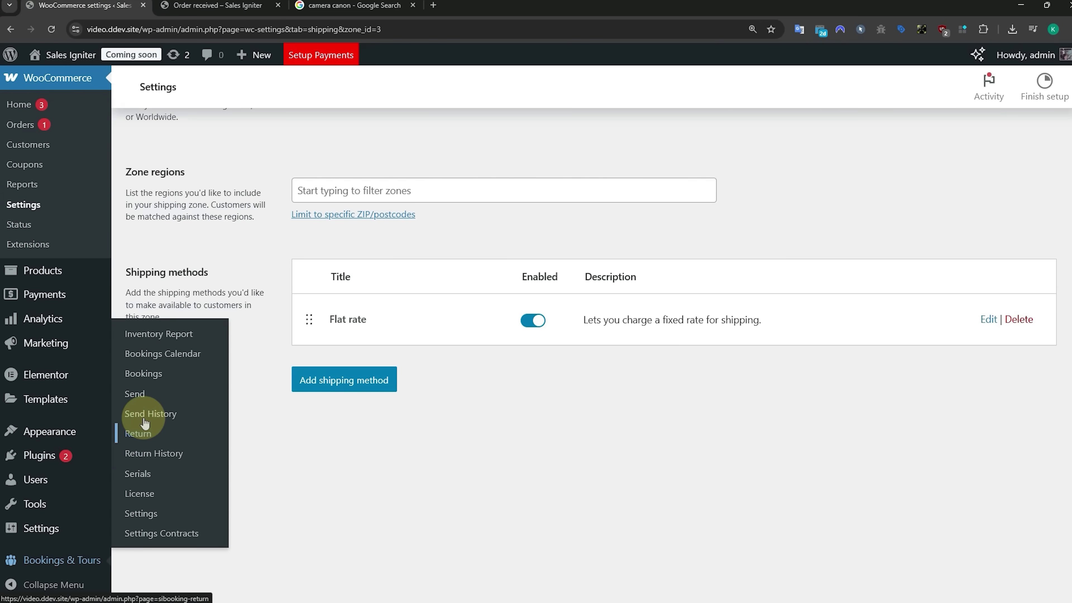
{"action": "left_click", "coordinate": [181, 400]}
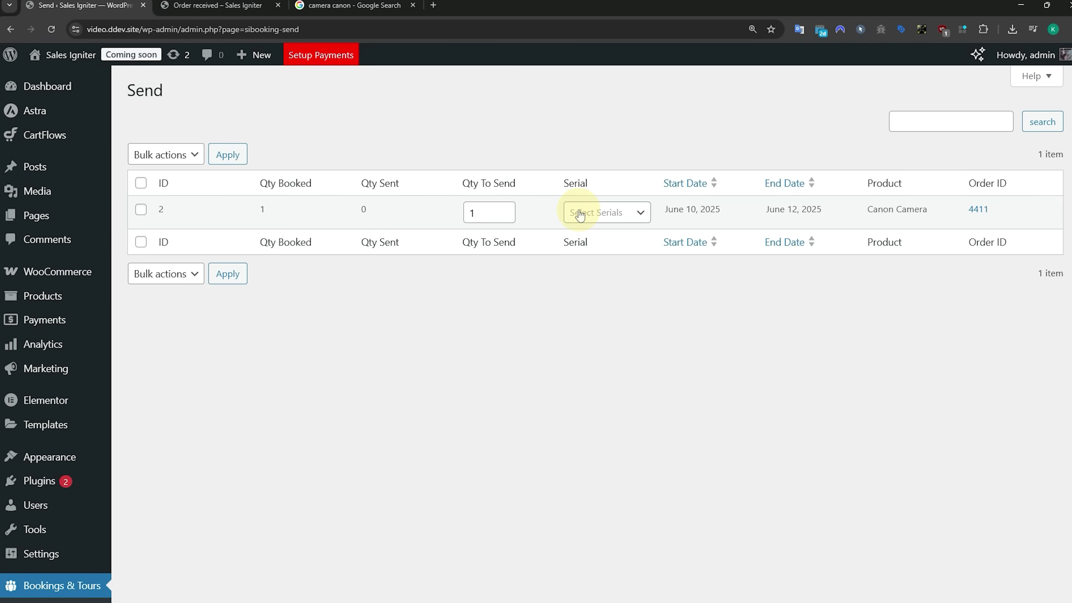
Step: Check the serial choices for the Canon Camera booking and mark the booking as sent with a bulk action
{"action": "left_click", "coordinate": [613, 216]}
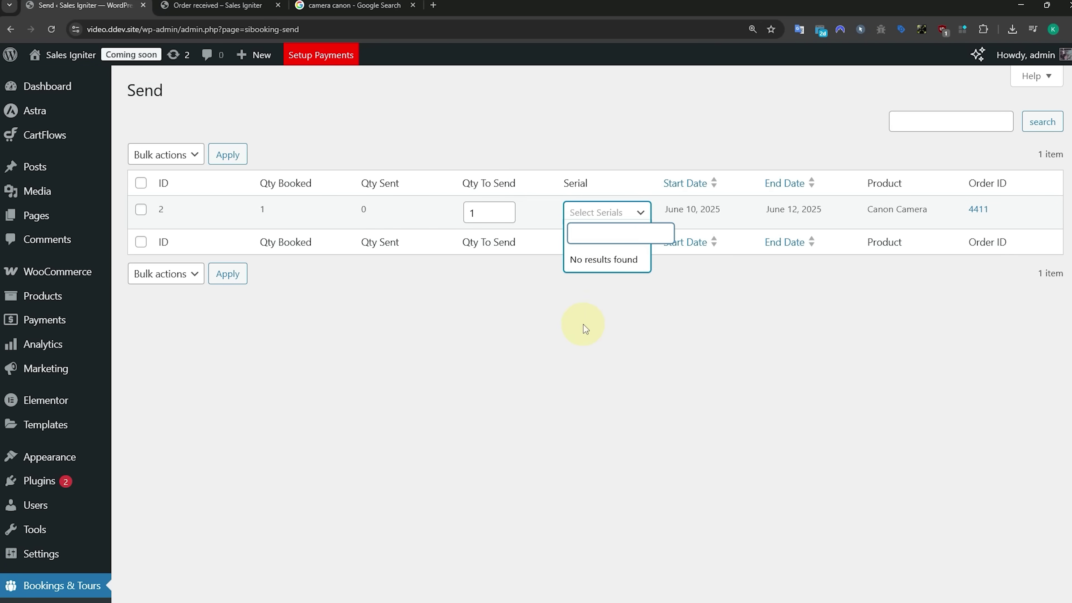
{"action": "left_click", "coordinate": [616, 316]}
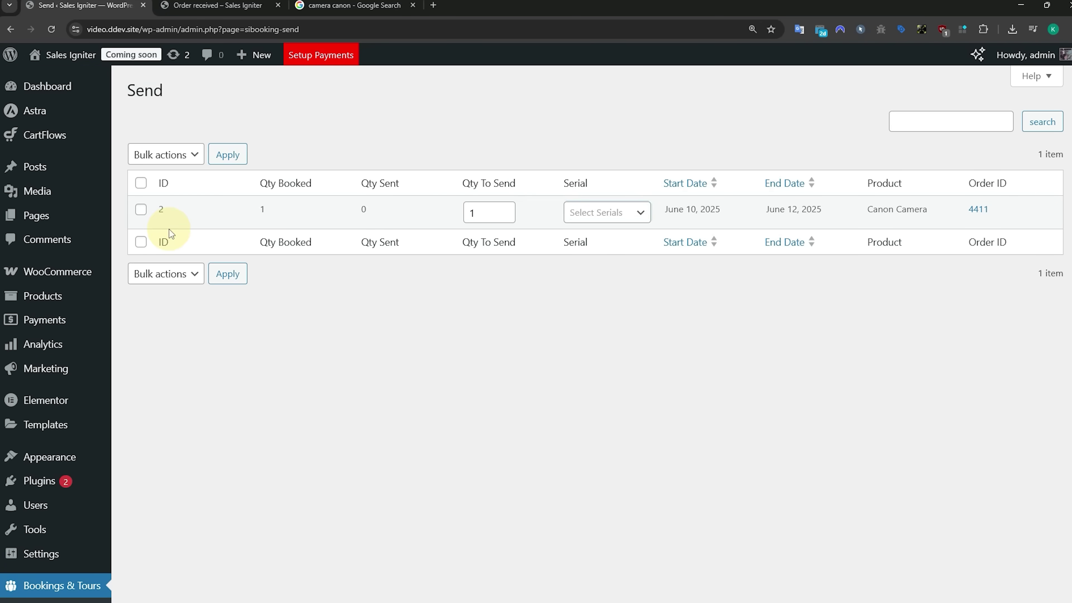
{"action": "left_click", "coordinate": [180, 165]}
{"action": "left_click", "coordinate": [166, 191]}
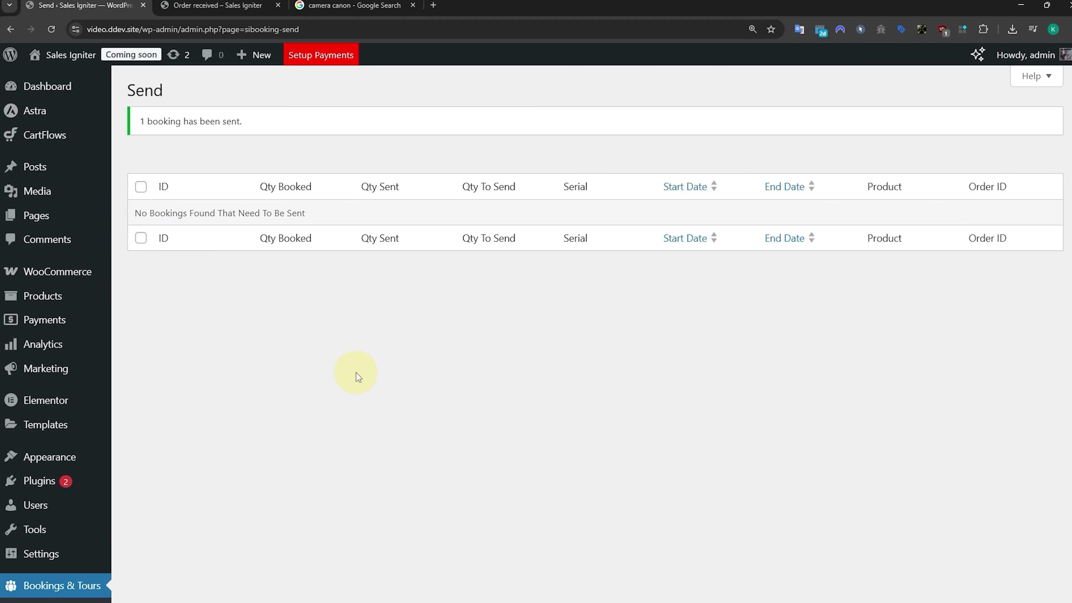
Step: Open the Return page of Bookings & Tours and mark the Canon Camera booking as returned with a bulk action
{"action": "scroll", "coordinate": [200, 356], "scroll_direction": "down", "scroll_amount": 3}
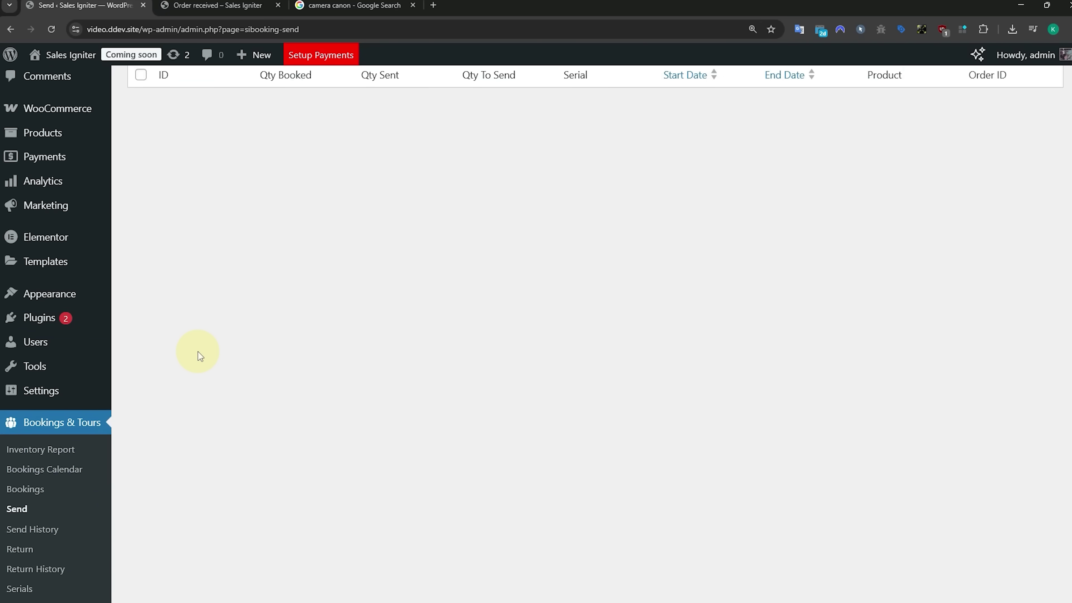
{"action": "left_click", "coordinate": [16, 545]}
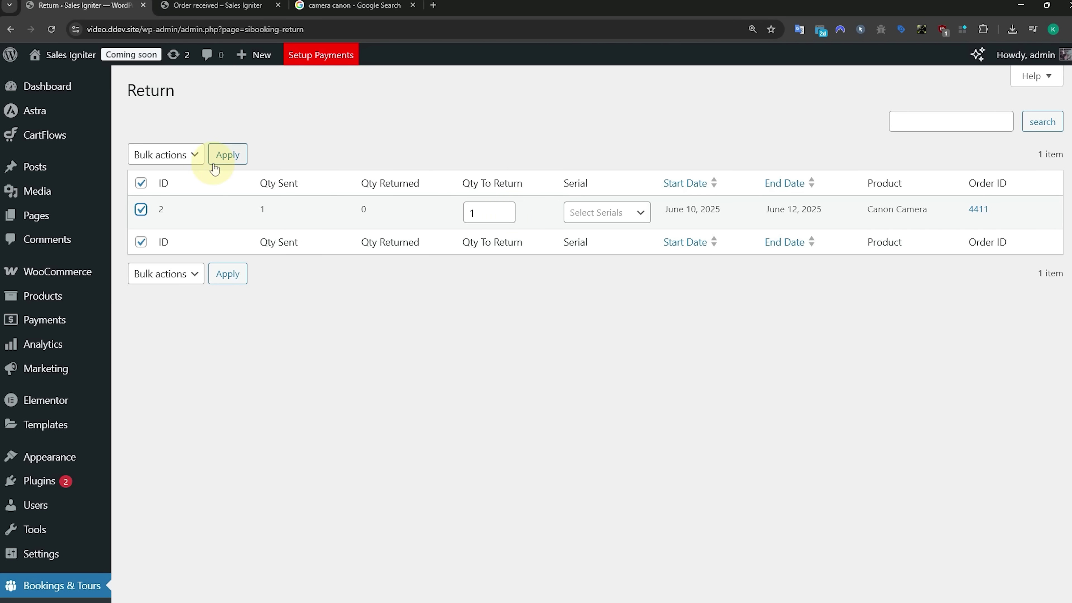
{"action": "left_click", "coordinate": [176, 155]}
{"action": "left_click", "coordinate": [161, 192]}
{"action": "left_click", "coordinate": [229, 156]}
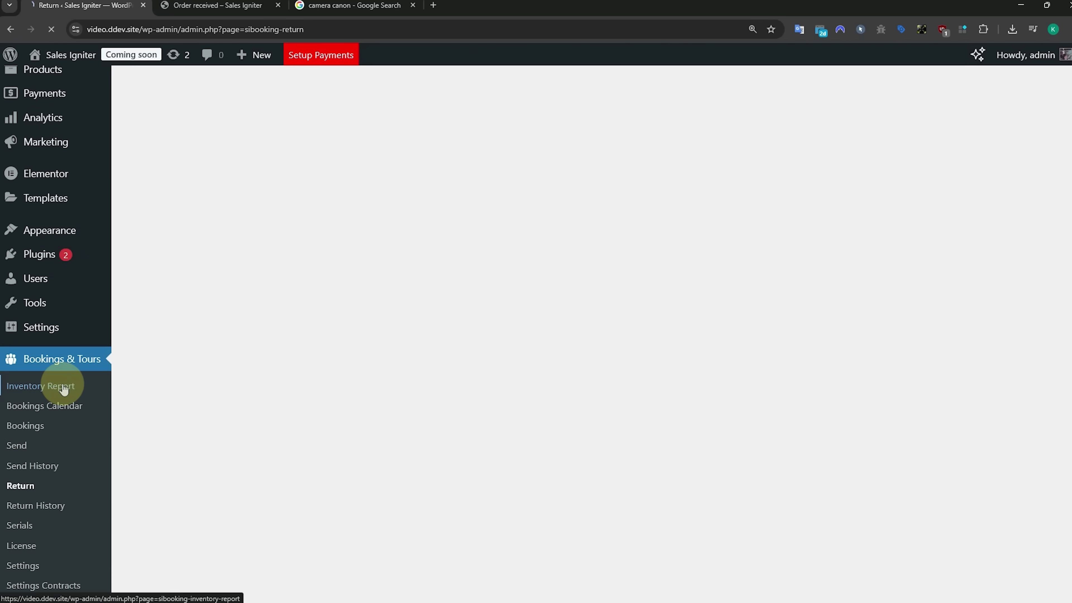
Step: Open the Inventory Report and advance it to the period starting June 10 to examine the Canon Camera's availability
{"action": "left_click", "coordinate": [63, 385]}
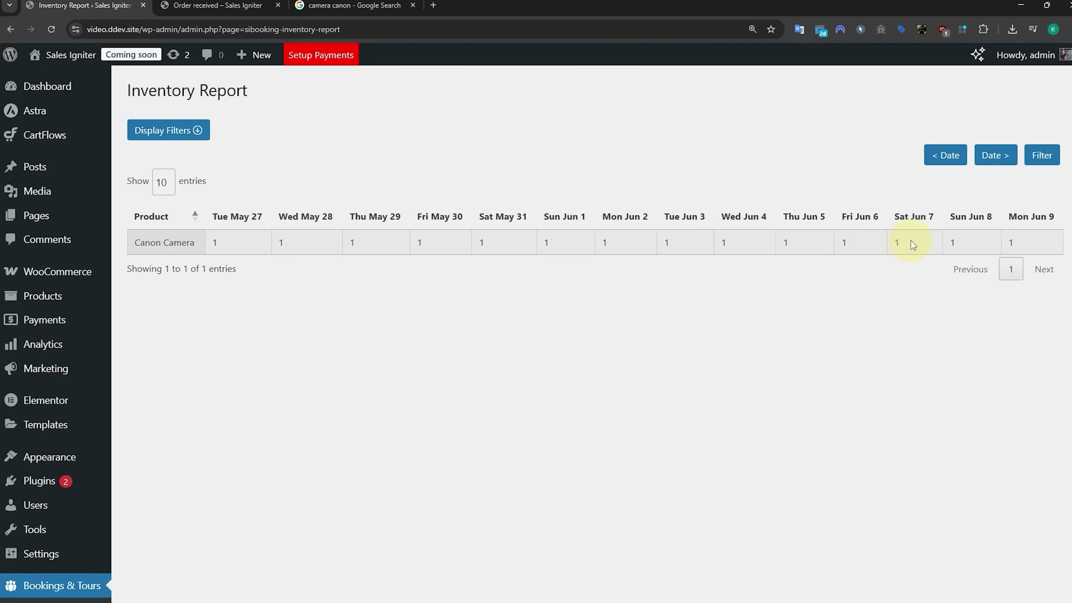
{"action": "left_click", "coordinate": [998, 163]}
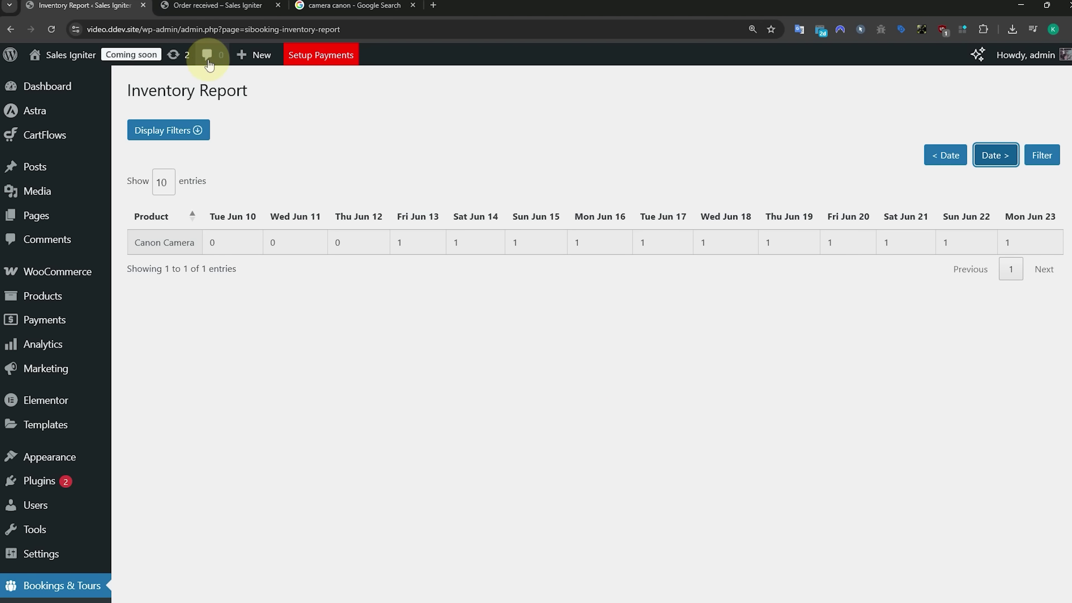
Step: Switch to the storefront, open the Canon Camera product from the order details, and check the June 2025 start date calendar for blocked dates
{"action": "left_click", "coordinate": [224, 6]}
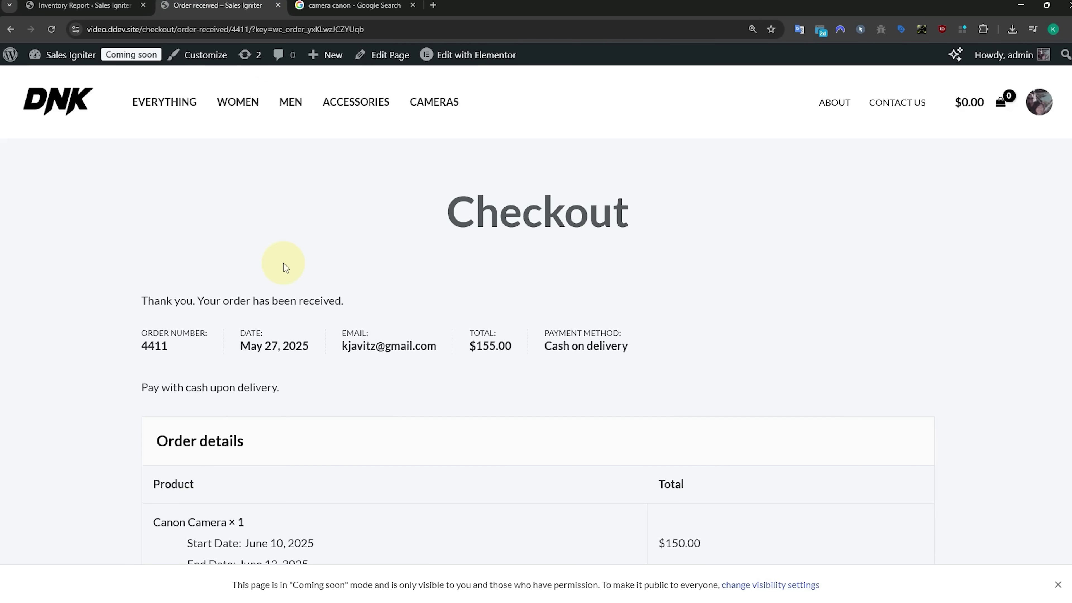
{"action": "scroll", "coordinate": [283, 263], "scroll_direction": "down", "scroll_amount": 3}
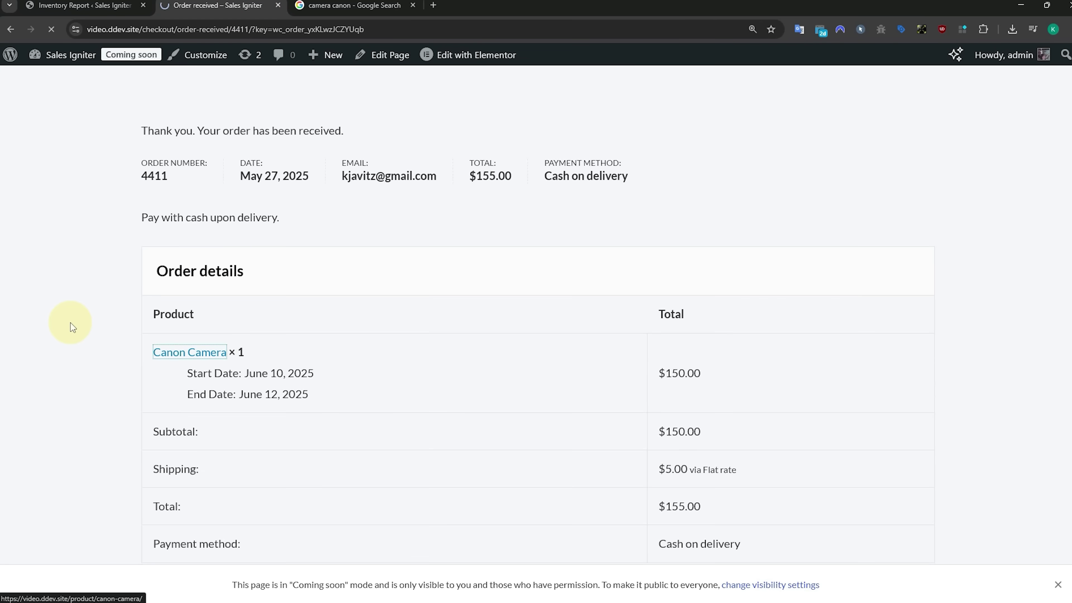
{"action": "scroll", "coordinate": [594, 229], "scroll_direction": "down", "scroll_amount": 3}
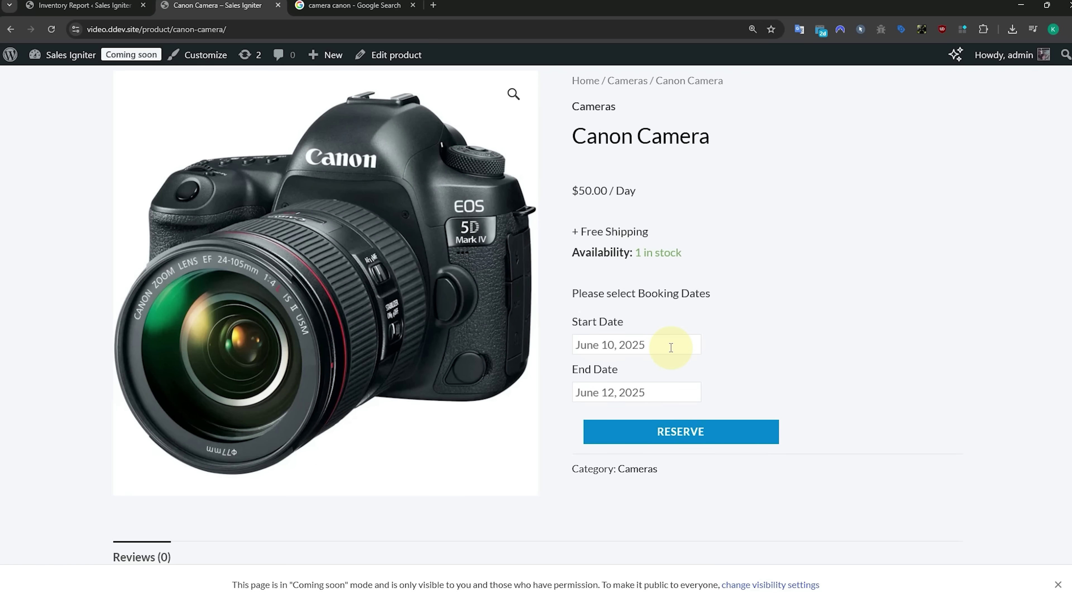
{"action": "left_click", "coordinate": [671, 347]}
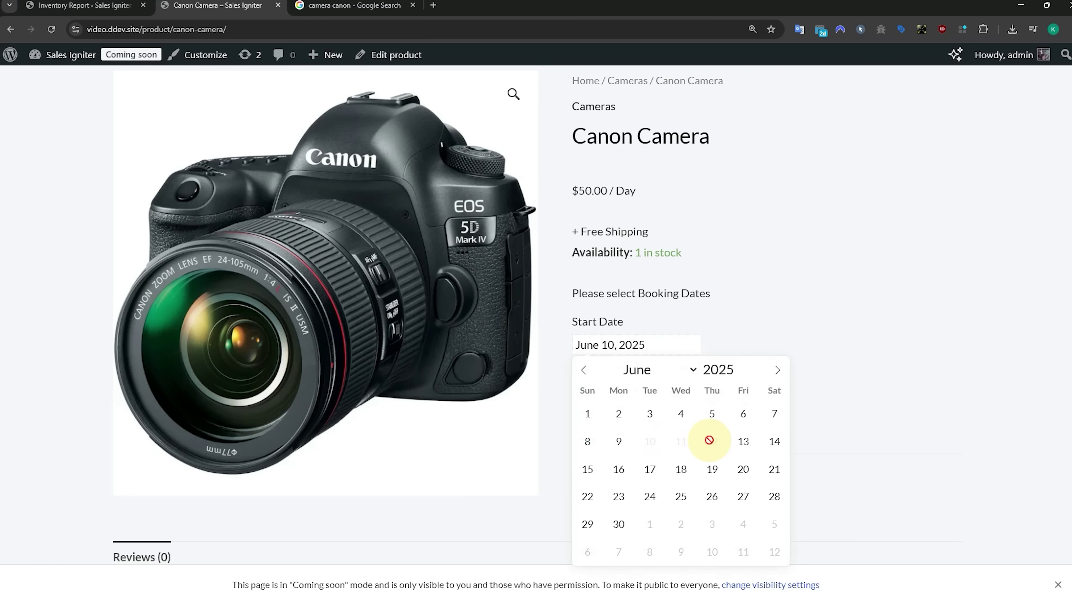
{"action": "left_click", "coordinate": [830, 253]}
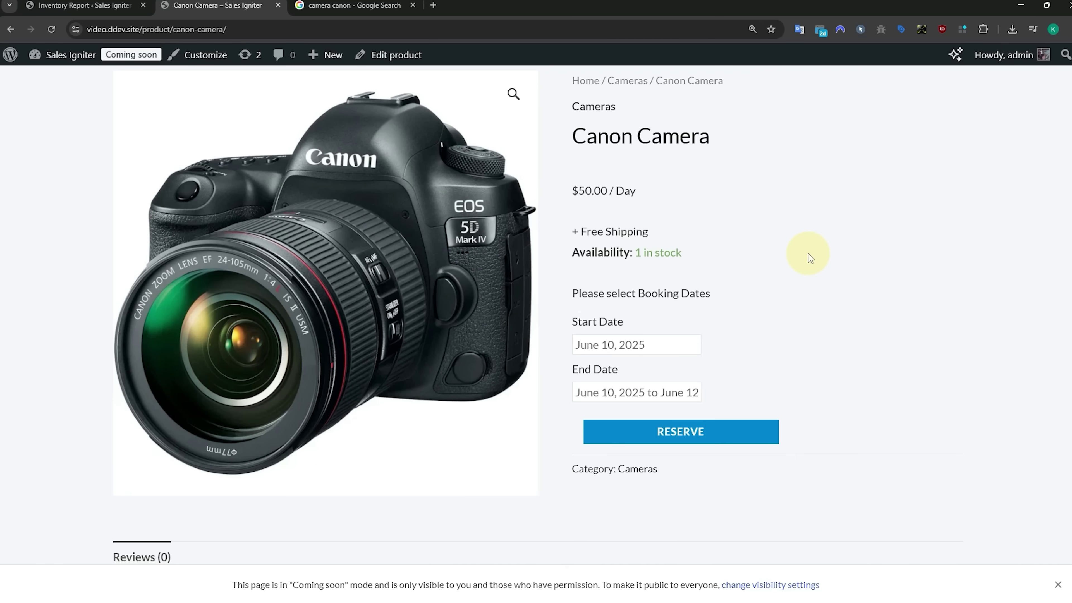